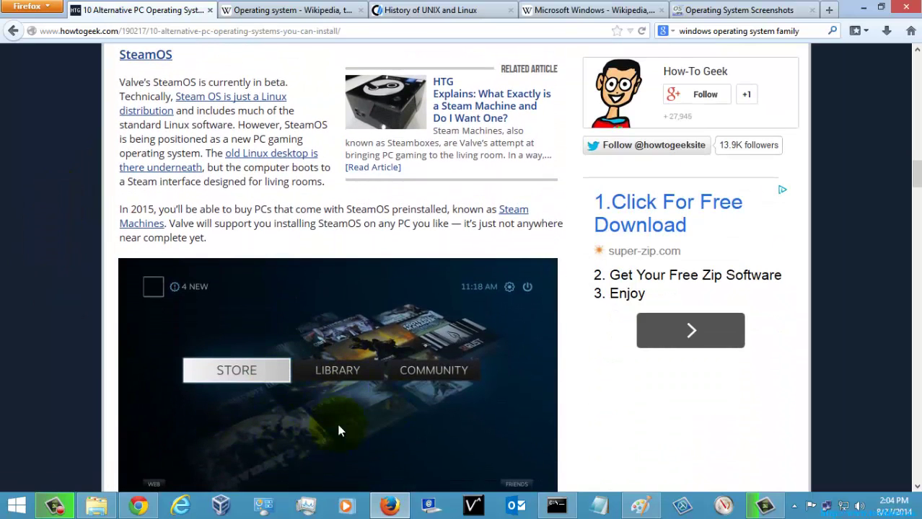
Examine the article's SteamOS, Android, Mac OS X and Haiku sections
{"action": "scroll", "coordinate": [340, 412], "scroll_direction": "down", "scroll_amount": 5}
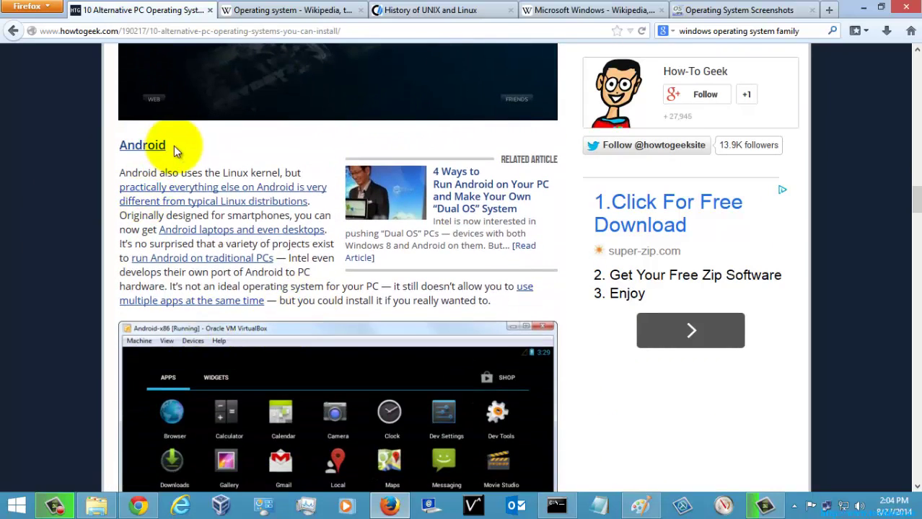
{"action": "scroll", "coordinate": [302, 429], "scroll_direction": "down", "scroll_amount": 2}
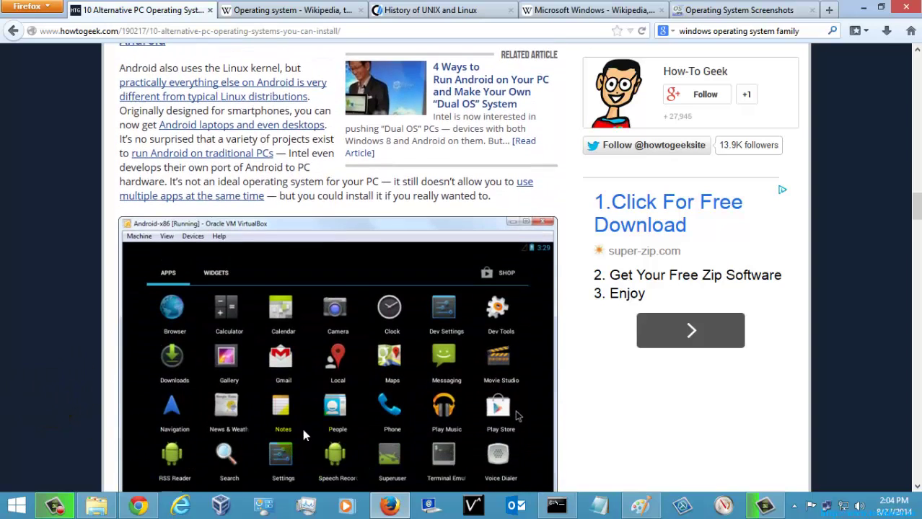
{"action": "scroll", "coordinate": [113, 248], "scroll_direction": "down", "scroll_amount": 4}
{"action": "scroll", "coordinate": [35, 305], "scroll_direction": "down", "scroll_amount": 3}
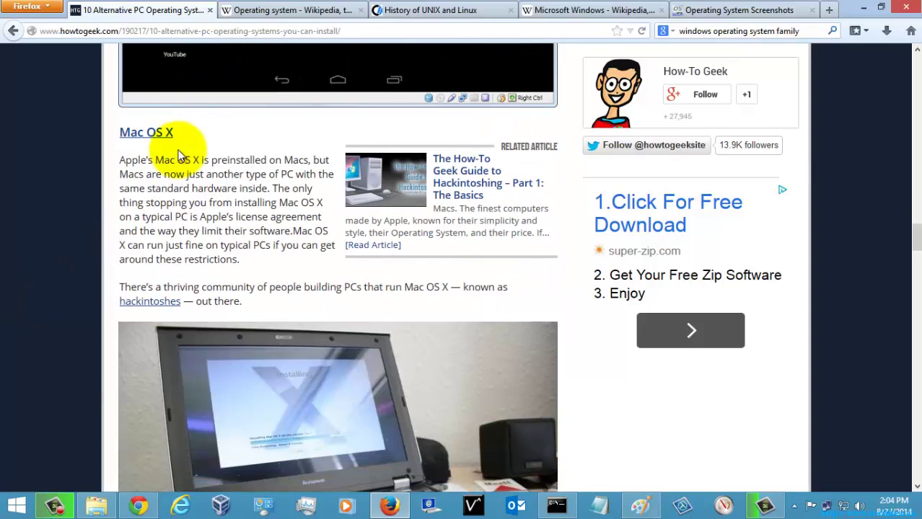
{"action": "scroll", "coordinate": [59, 285], "scroll_direction": "down", "scroll_amount": 1}
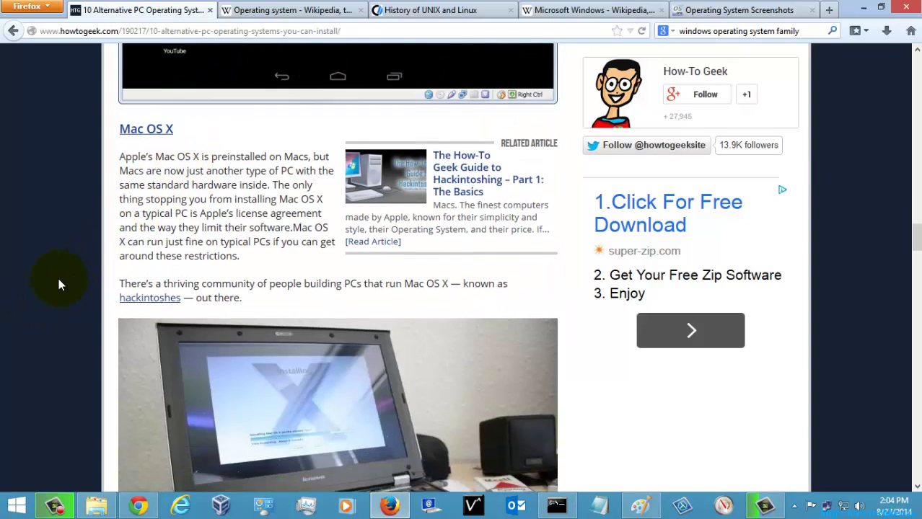
{"action": "scroll", "coordinate": [60, 285], "scroll_direction": "down", "scroll_amount": 3}
{"action": "scroll", "coordinate": [61, 283], "scroll_direction": "down", "scroll_amount": 2}
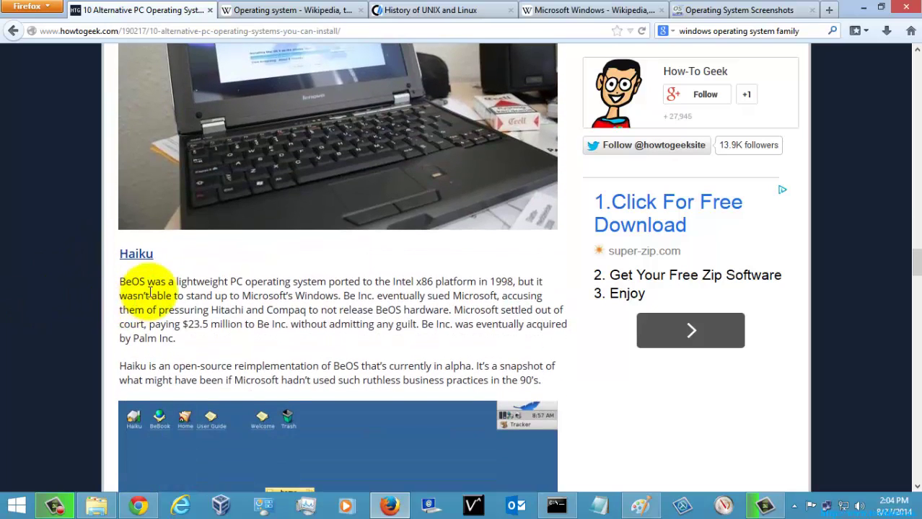
{"action": "scroll", "coordinate": [70, 285], "scroll_direction": "down", "scroll_amount": 3}
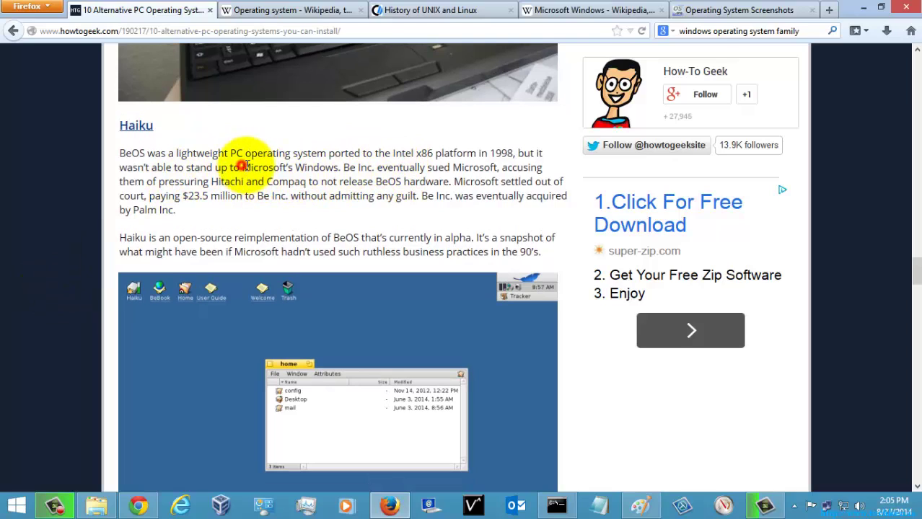
Highlight "Microsoft's Windows" and "Hitachi" in the Haiku section, then "IBM" in the eComStation section
{"action": "left_click_drag", "start_coordinate": [241, 167], "coordinate": [319, 167]}
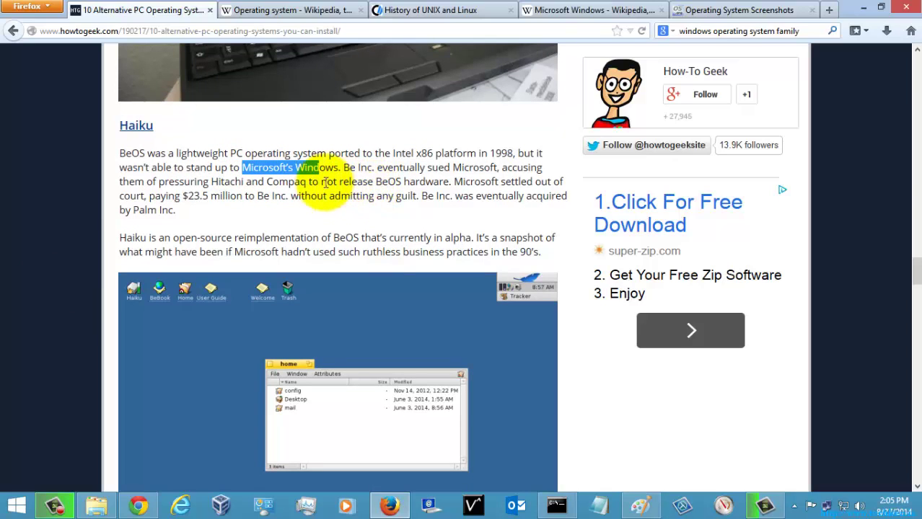
{"action": "double_click", "coordinate": [217, 182]}
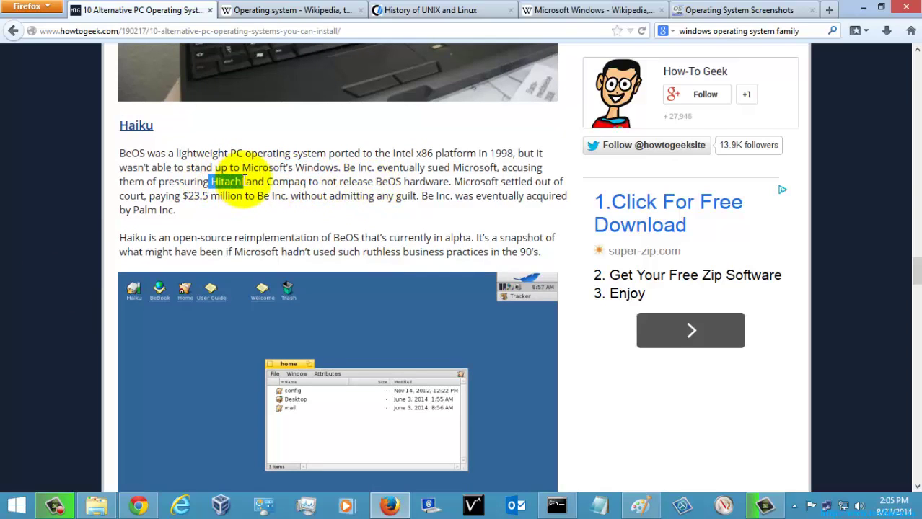
{"action": "left_click", "coordinate": [22, 313]}
{"action": "scroll", "coordinate": [97, 186], "scroll_direction": "down", "scroll_amount": 6}
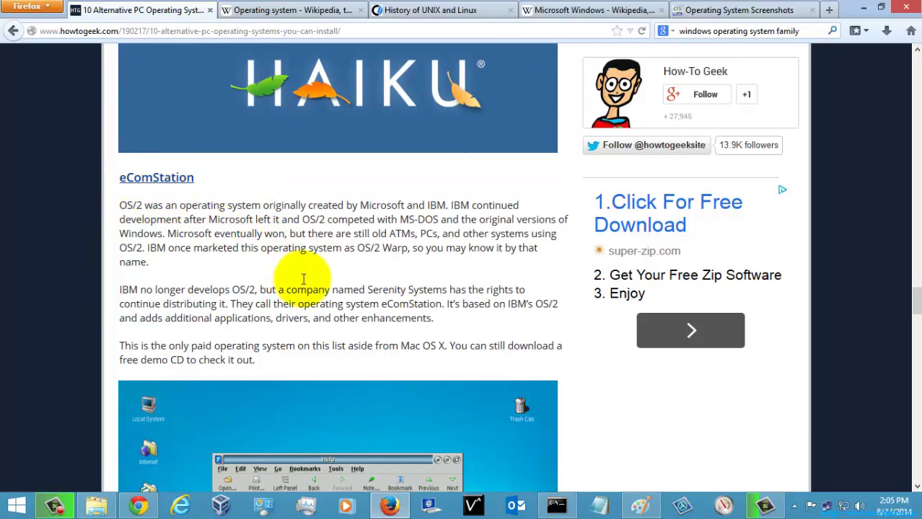
{"action": "double_click", "coordinate": [435, 205]}
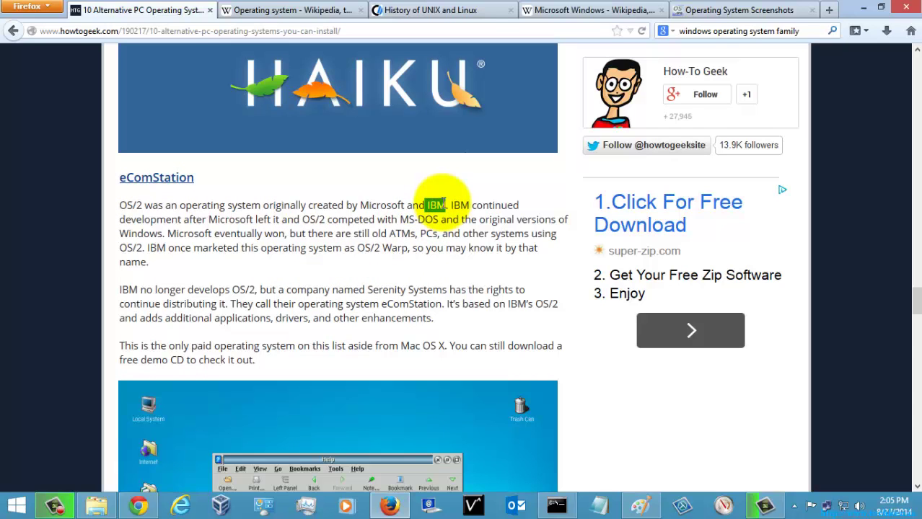
Skim the article from ReactOS and Syllable to its end, and return to the Linux section near the beginning
{"action": "scroll", "coordinate": [32, 325], "scroll_direction": "down", "scroll_amount": 8}
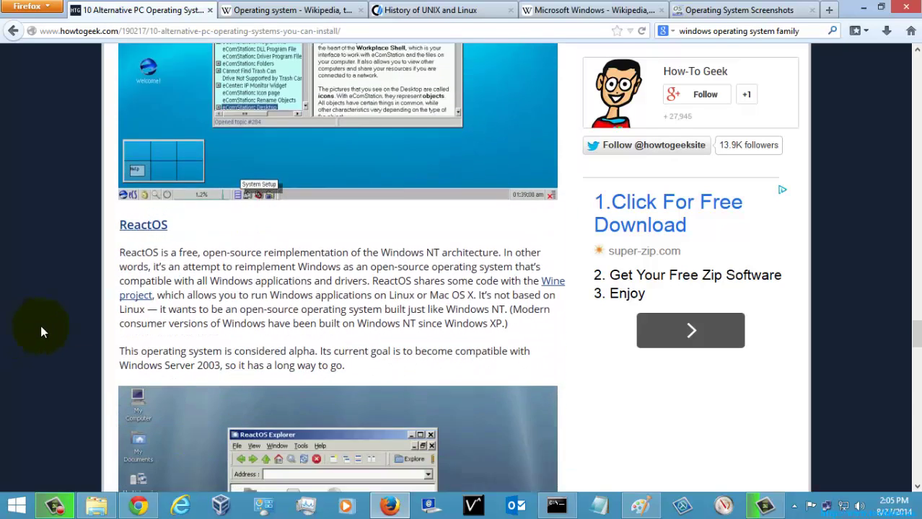
{"action": "scroll", "coordinate": [42, 332], "scroll_direction": "down", "scroll_amount": 8}
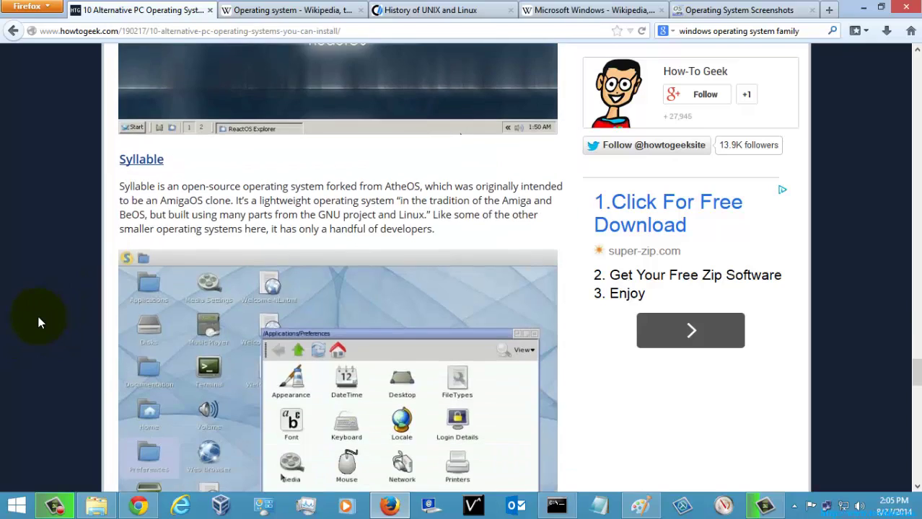
{"action": "scroll", "coordinate": [40, 322], "scroll_direction": "down", "scroll_amount": 10}
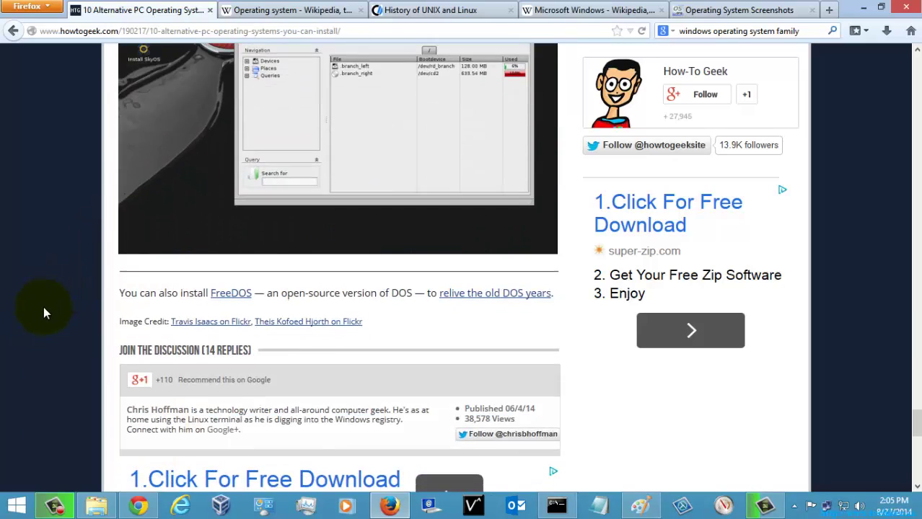
{"action": "scroll", "coordinate": [44, 306], "scroll_direction": "up", "scroll_amount": 9}
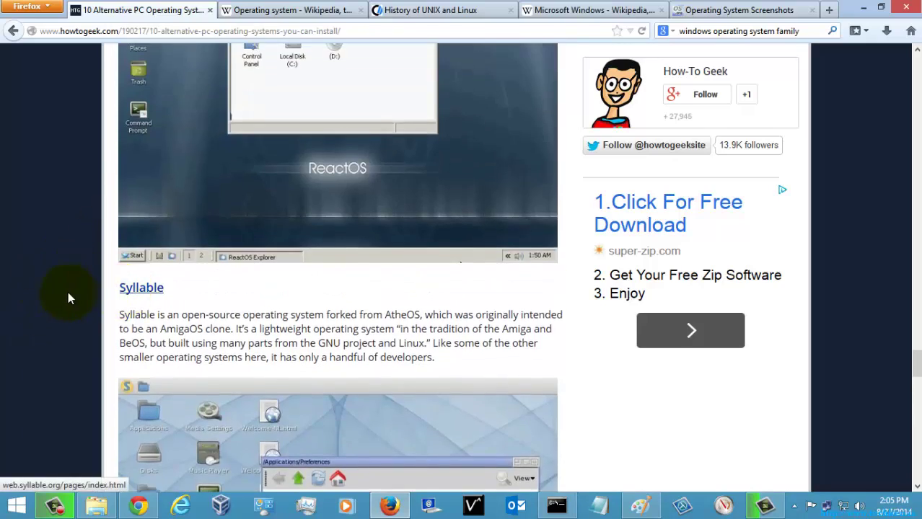
{"action": "scroll", "coordinate": [67, 282], "scroll_direction": "up", "scroll_amount": 7}
{"action": "scroll", "coordinate": [48, 306], "scroll_direction": "up", "scroll_amount": 3}
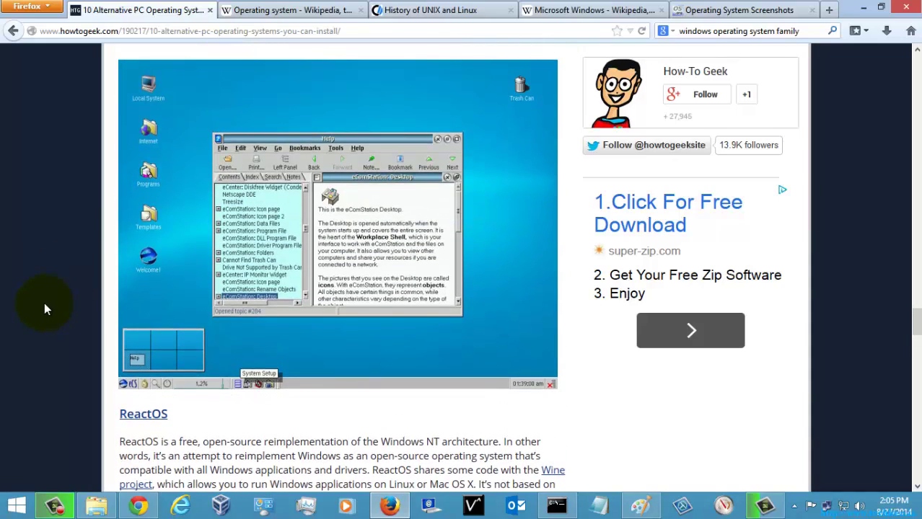
{"action": "scroll", "coordinate": [25, 312], "scroll_direction": "up", "scroll_amount": 10}
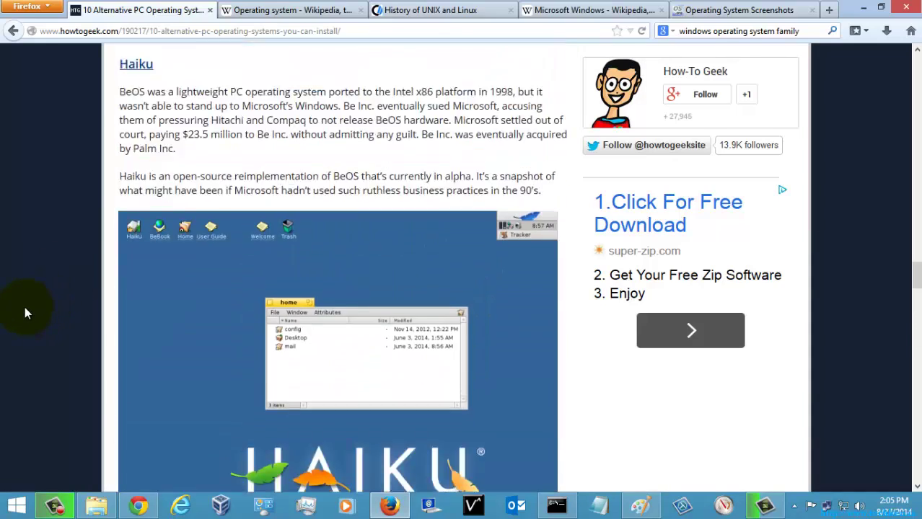
{"action": "scroll", "coordinate": [24, 313], "scroll_direction": "up", "scroll_amount": 12}
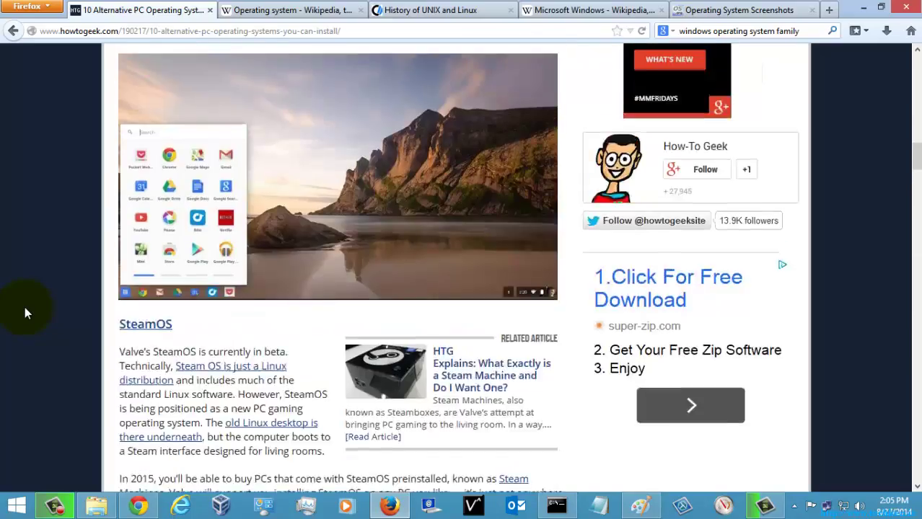
{"action": "scroll", "coordinate": [25, 306], "scroll_direction": "up", "scroll_amount": 15}
{"action": "middle_click", "coordinate": [25, 306]}
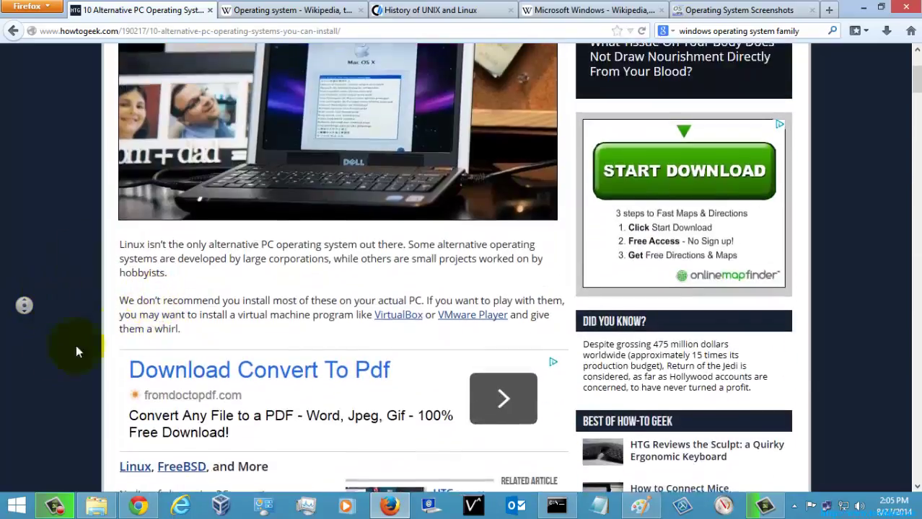
{"action": "scroll", "coordinate": [76, 352], "scroll_direction": "down", "scroll_amount": 7}
{"action": "left_click", "coordinate": [29, 357]}
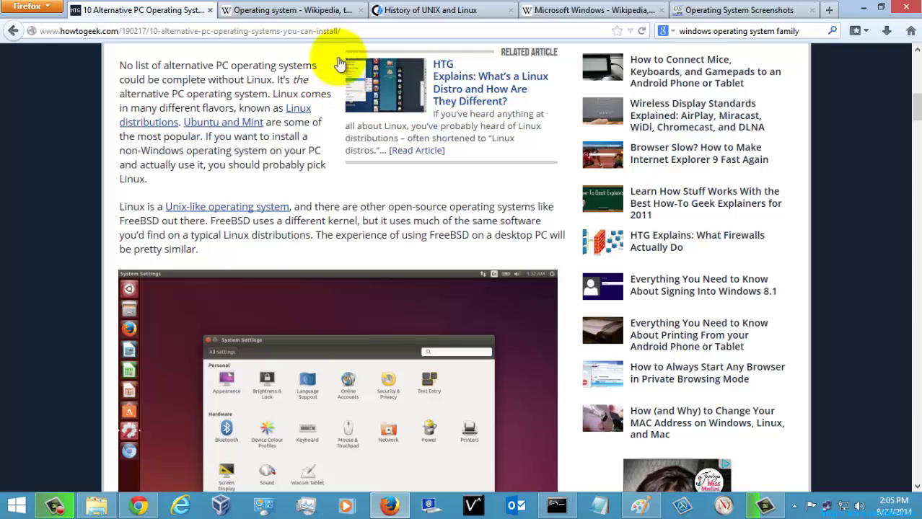
Minimize the browser window to show the desktop
{"action": "left_click", "coordinate": [866, 9]}
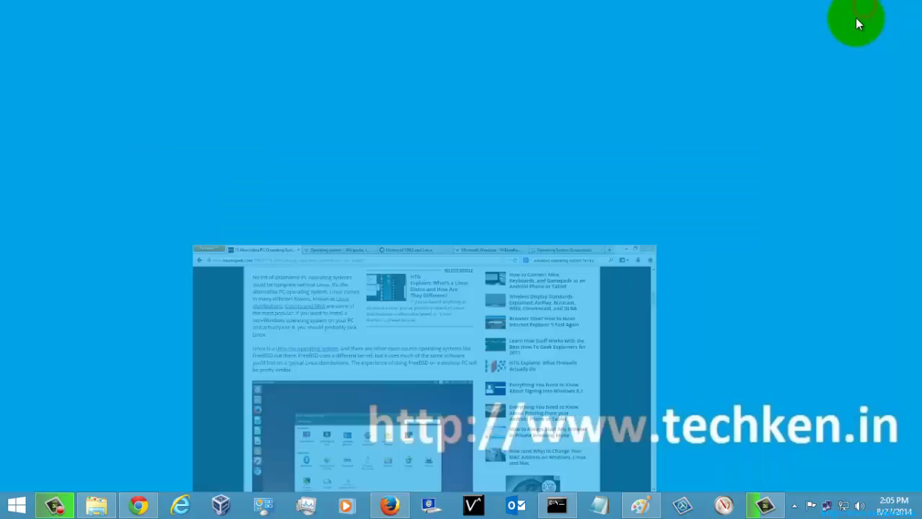
{"action": "right_click", "coordinate": [463, 222]}
{"action": "left_click", "coordinate": [478, 277]}
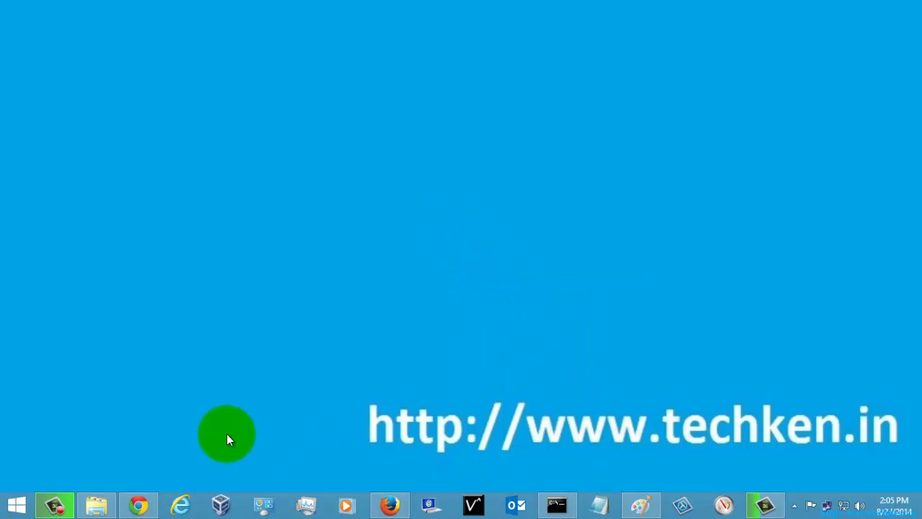
Open File Explorer and browse to the VEN-Spare-Drive (N:) drive
{"action": "left_click", "coordinate": [108, 502]}
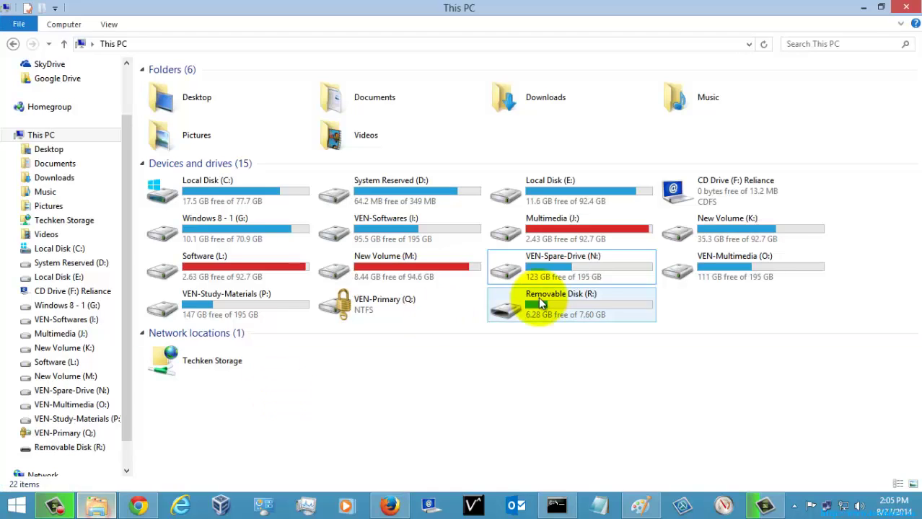
{"action": "left_click", "coordinate": [447, 350]}
{"action": "double_click", "coordinate": [545, 273]}
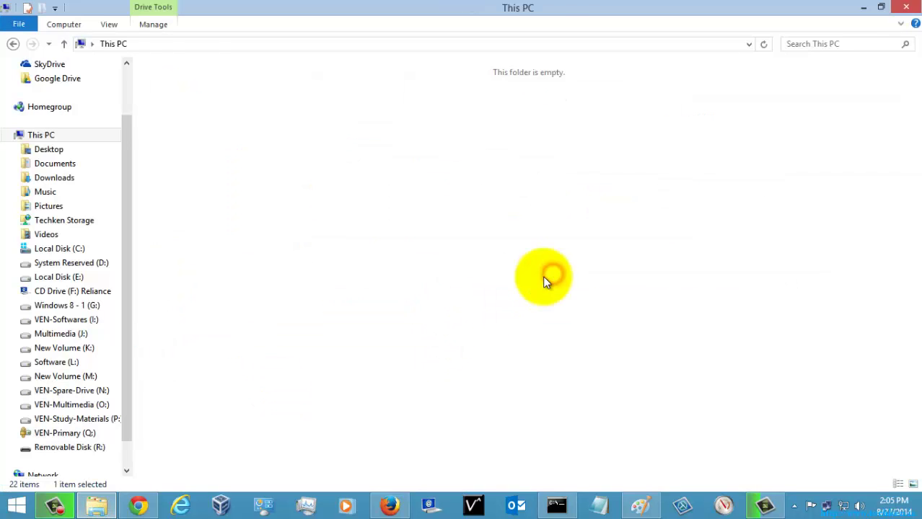
{"action": "left_click", "coordinate": [225, 236]}
Point out the vlc-2.1.3-win32.exe installer file in the drive by selecting it
{"action": "left_click", "coordinate": [179, 128]}
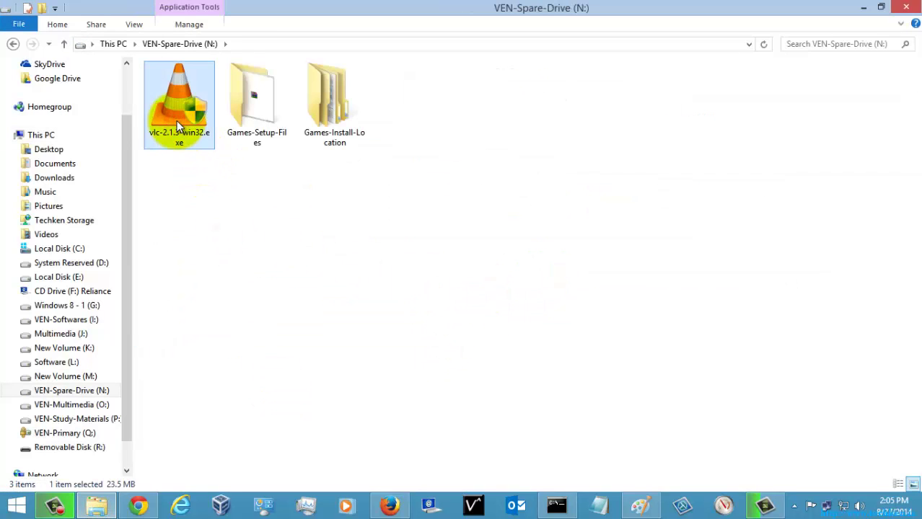
{"action": "left_click", "coordinate": [187, 180]}
{"action": "left_click", "coordinate": [178, 112]}
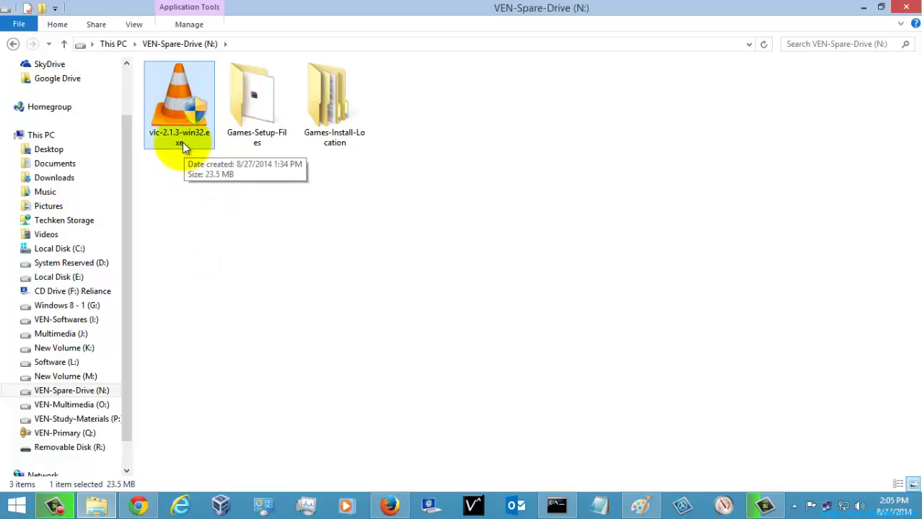
{"action": "left_click", "coordinate": [247, 236]}
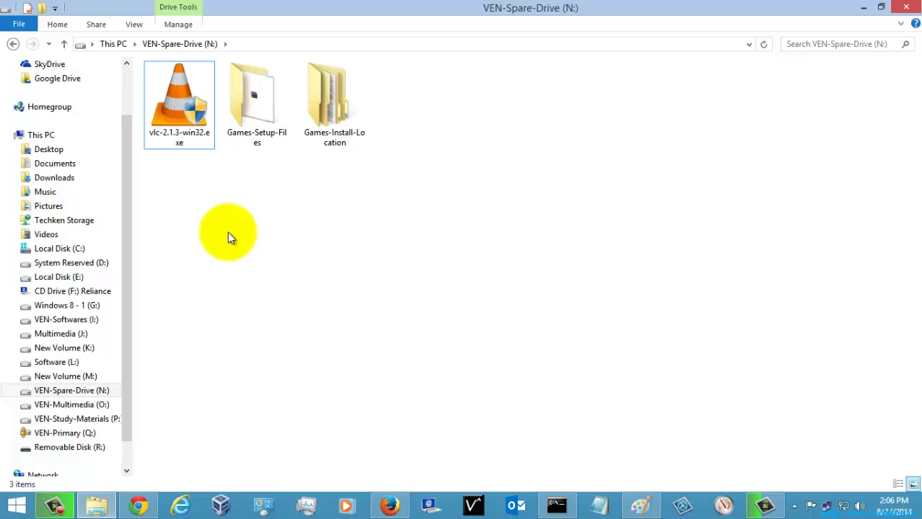
{"action": "left_click", "coordinate": [177, 124]}
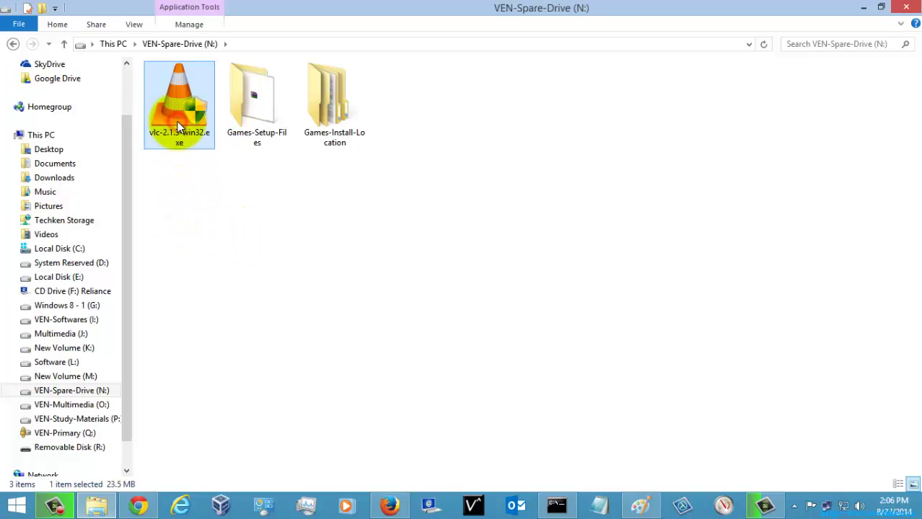
{"action": "left_click", "coordinate": [189, 209]}
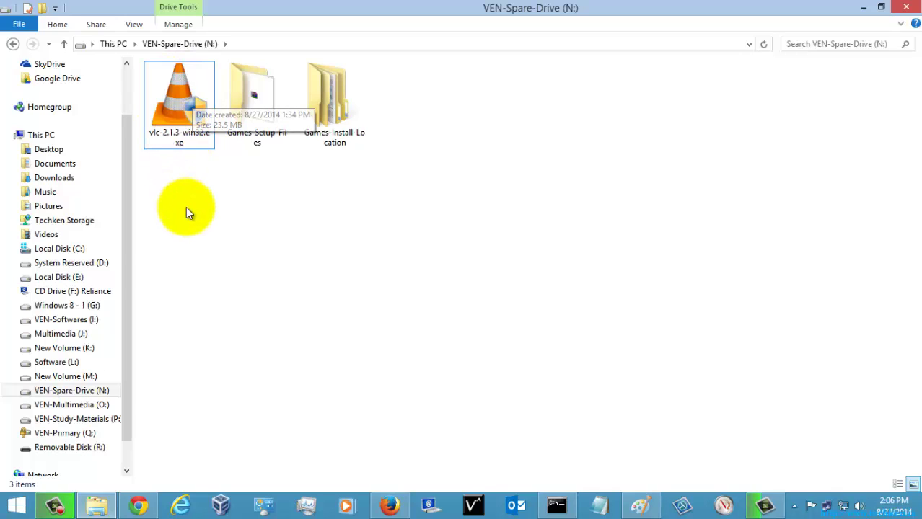
{"action": "left_click", "coordinate": [181, 119]}
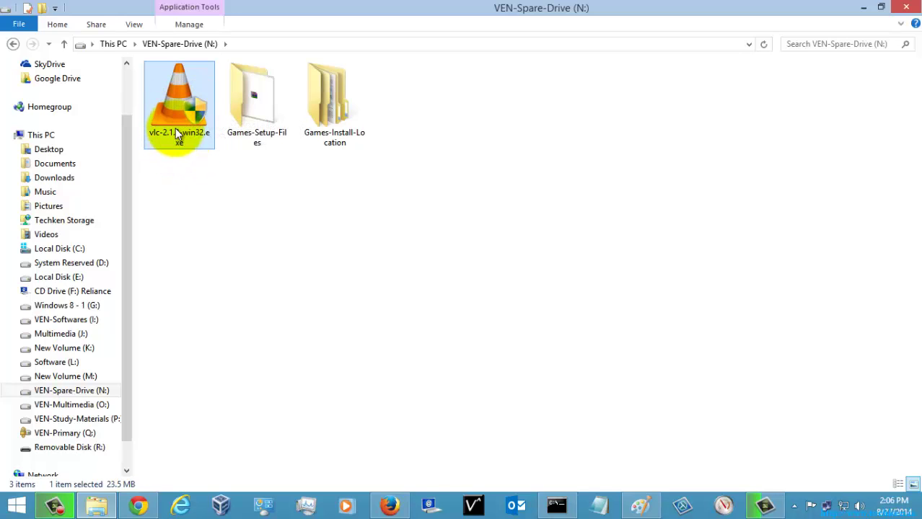
{"action": "left_click", "coordinate": [196, 209]}
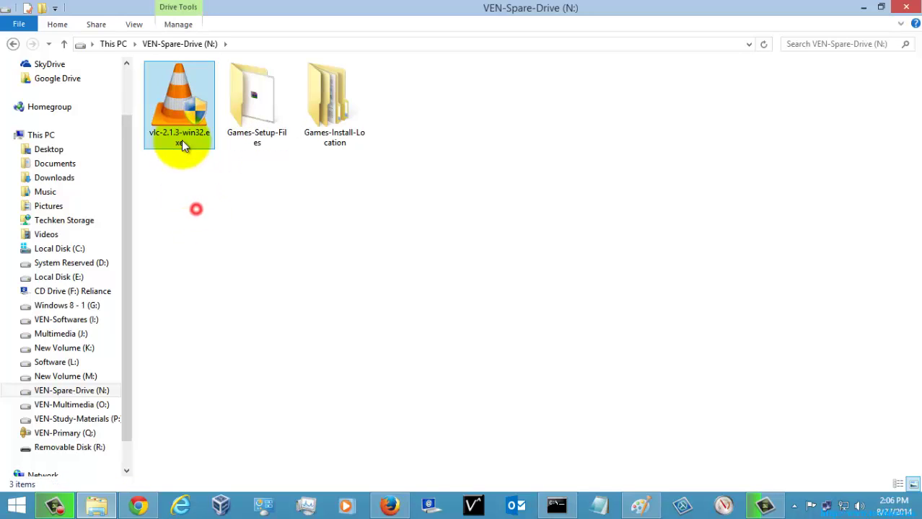
{"action": "left_click", "coordinate": [180, 117]}
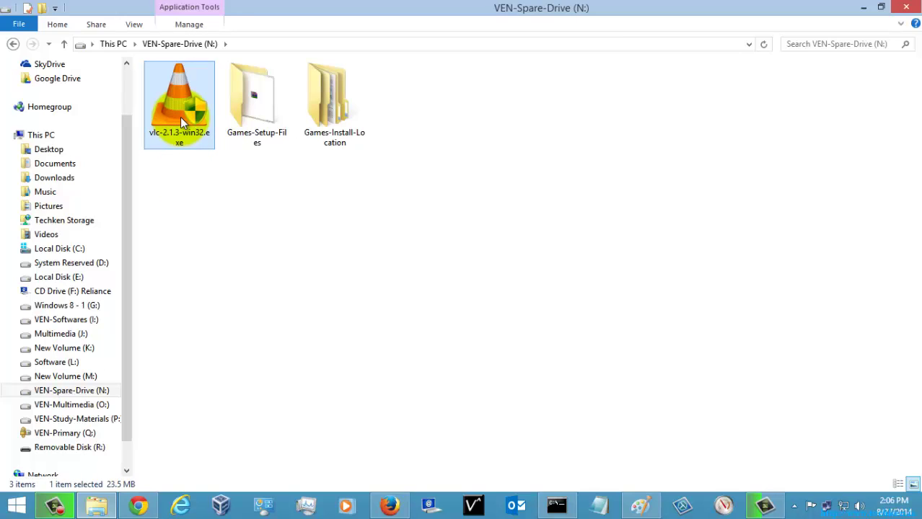
Launch the vlc-2.1.3-win32.exe installer
{"action": "right_click", "coordinate": [180, 117]}
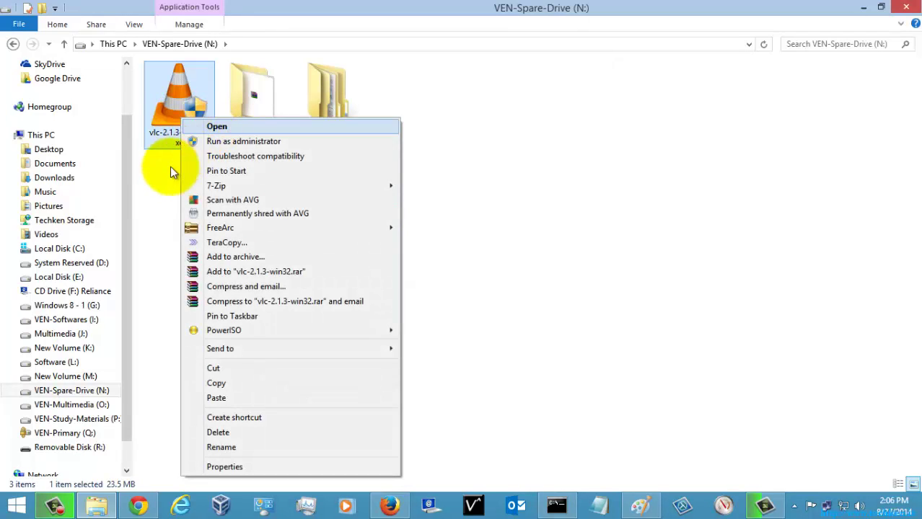
{"action": "left_click", "coordinate": [162, 175]}
{"action": "double_click", "coordinate": [191, 112]}
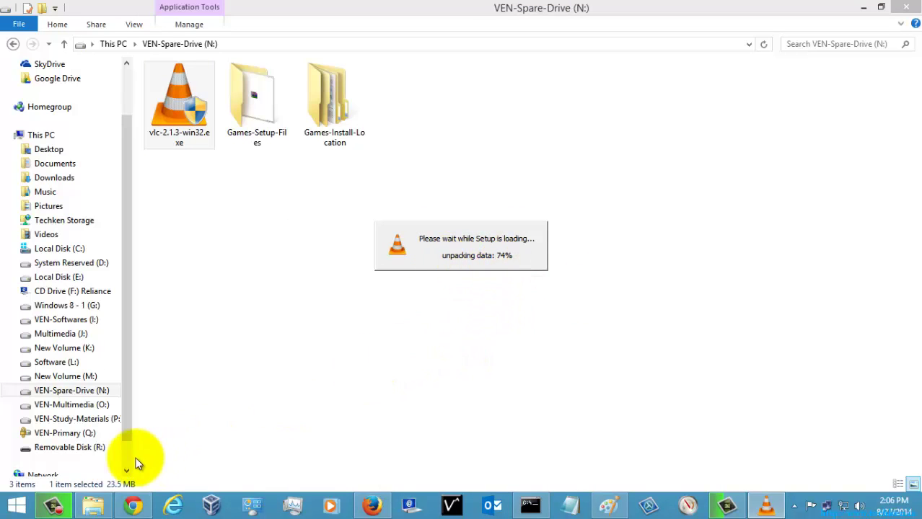
Open the Windows temporary files folder by running %temp% from the Run dialog
{"action": "key", "text": "super+r"}
{"action": "left_click", "coordinate": [263, 421]}
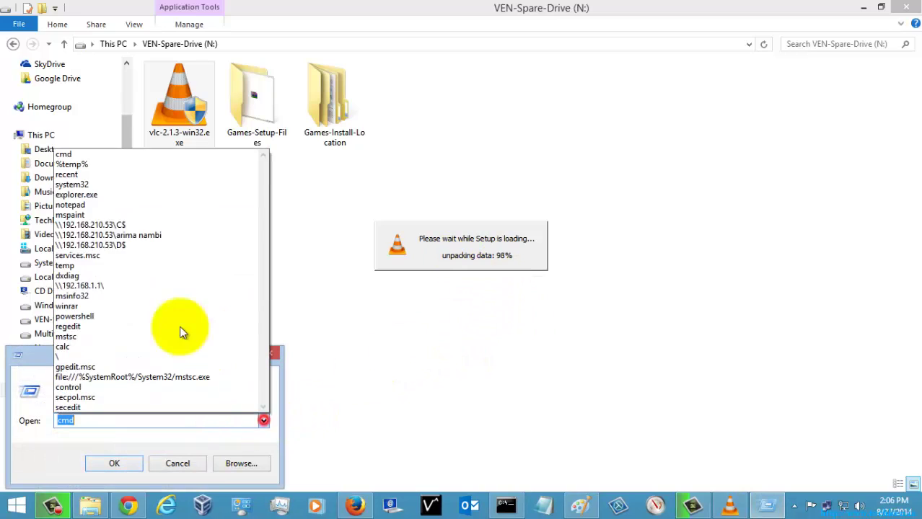
{"action": "left_click", "coordinate": [170, 421]}
{"action": "key", "text": "BackSpace"}
{"action": "key", "text": "BackSpace"}
{"action": "key", "text": "BackSpace"}
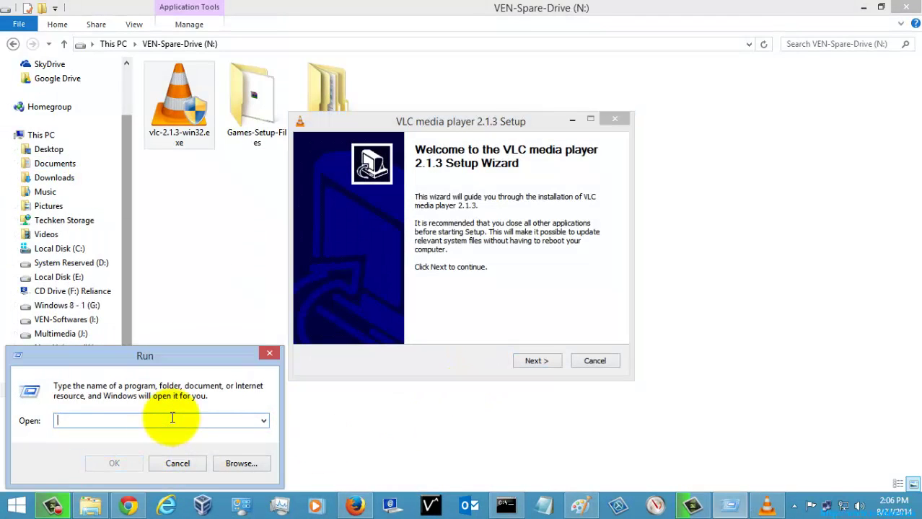
{"action": "type", "text": "%te"}
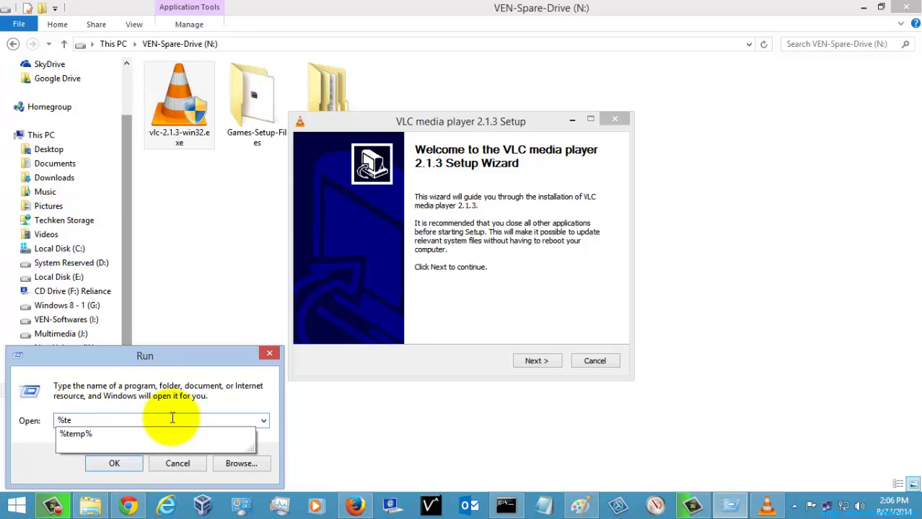
{"action": "type", "text": "mp%"}
{"action": "key", "text": "Return"}
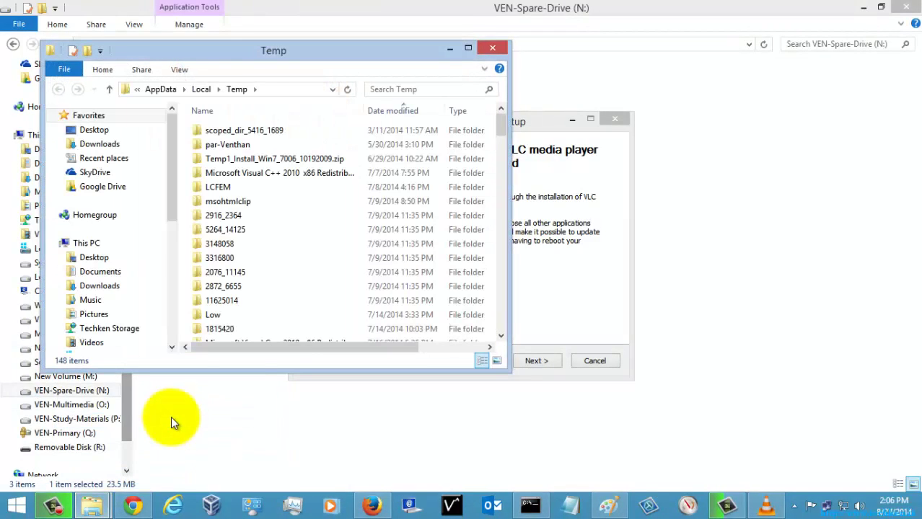
View modern-wizard.bmp from the nsi5940.tmp folder inside the maximized Temp window, and minimize the image viewer and folder windows
{"action": "left_click", "coordinate": [468, 48]}
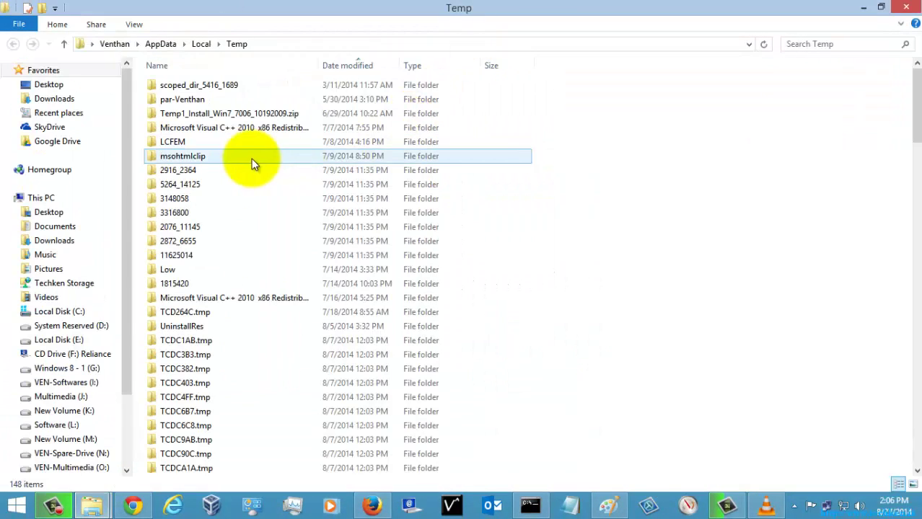
{"action": "scroll", "coordinate": [220, 317], "scroll_direction": "down", "scroll_amount": 20}
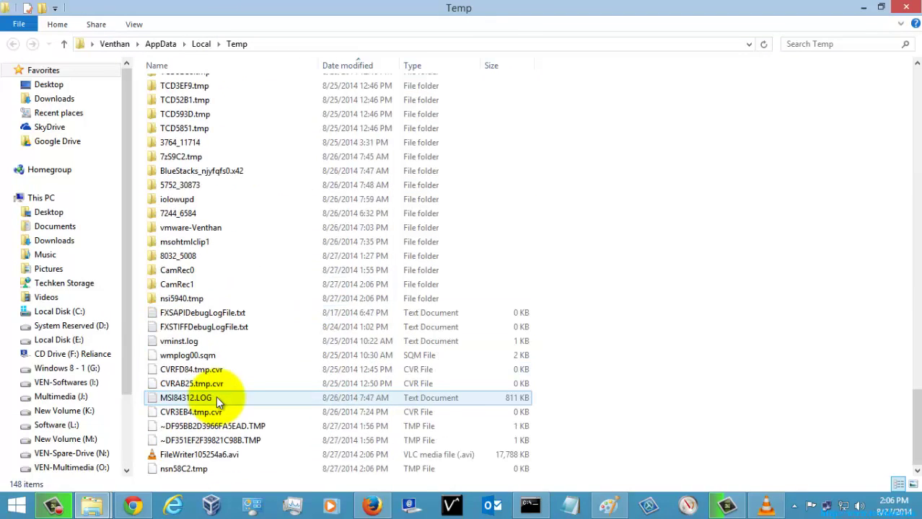
{"action": "scroll", "coordinate": [216, 398], "scroll_direction": "up", "scroll_amount": 2}
{"action": "double_click", "coordinate": [192, 362]}
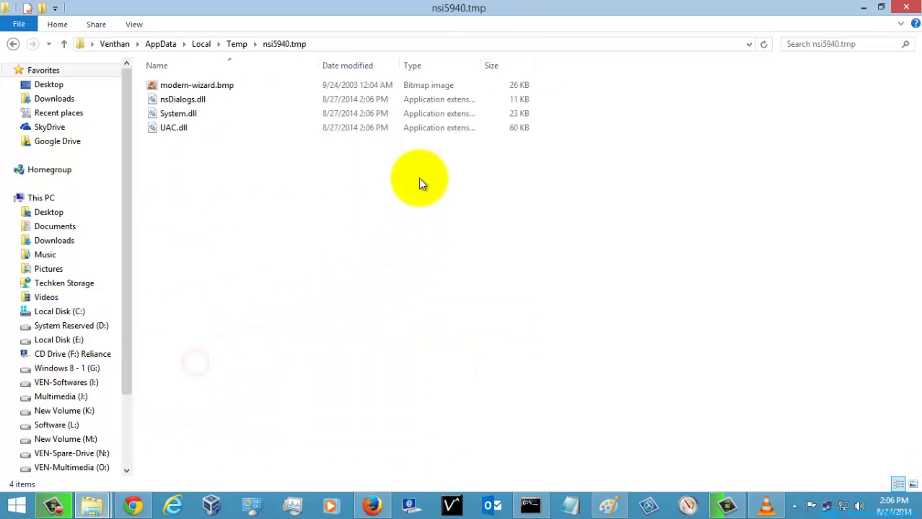
{"action": "left_click", "coordinate": [204, 85]}
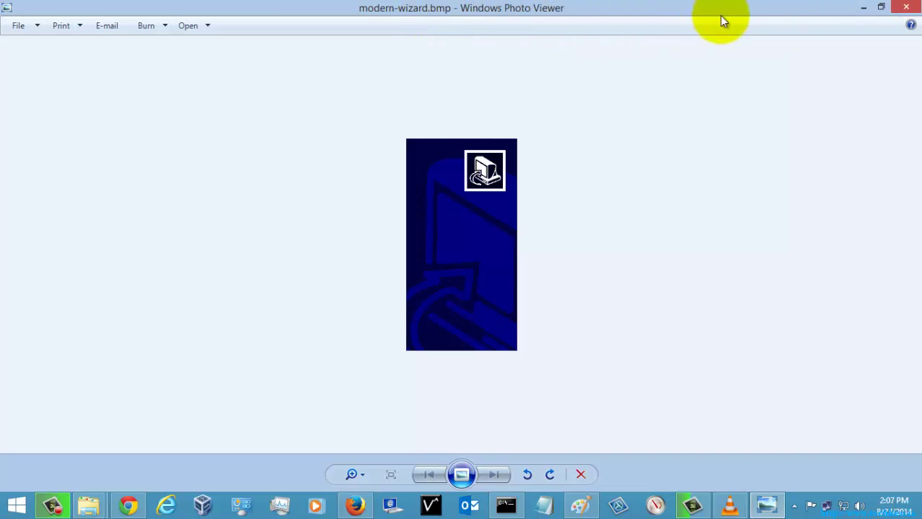
{"action": "left_click", "coordinate": [862, 8]}
{"action": "left_click", "coordinate": [864, 8]}
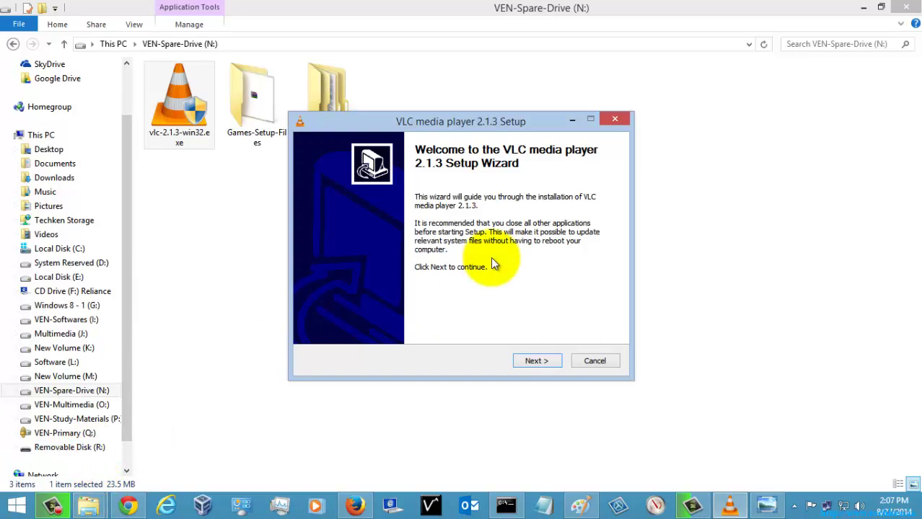
Run the VLC media player 2.1.3 setup with the Add/Remove/Reinstall components option and default settings
{"action": "left_click", "coordinate": [537, 360]}
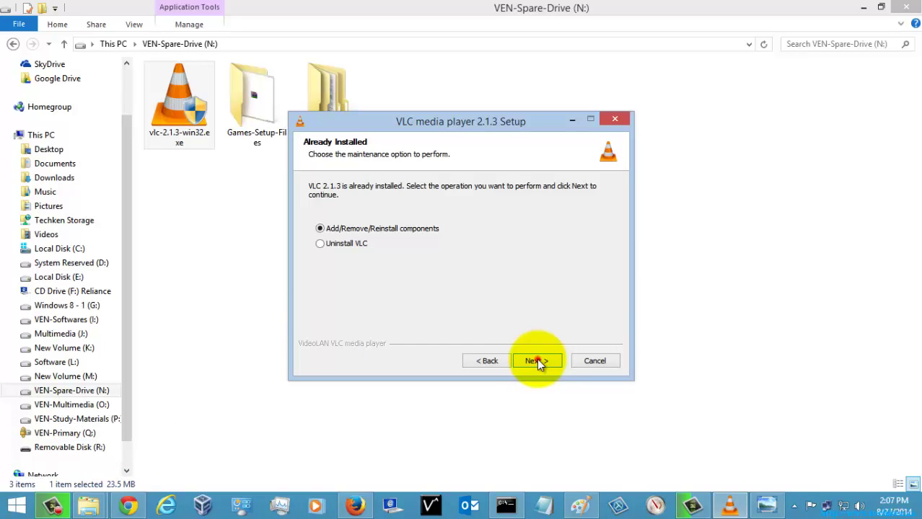
{"action": "left_click", "coordinate": [536, 361]}
{"action": "left_click", "coordinate": [537, 360]}
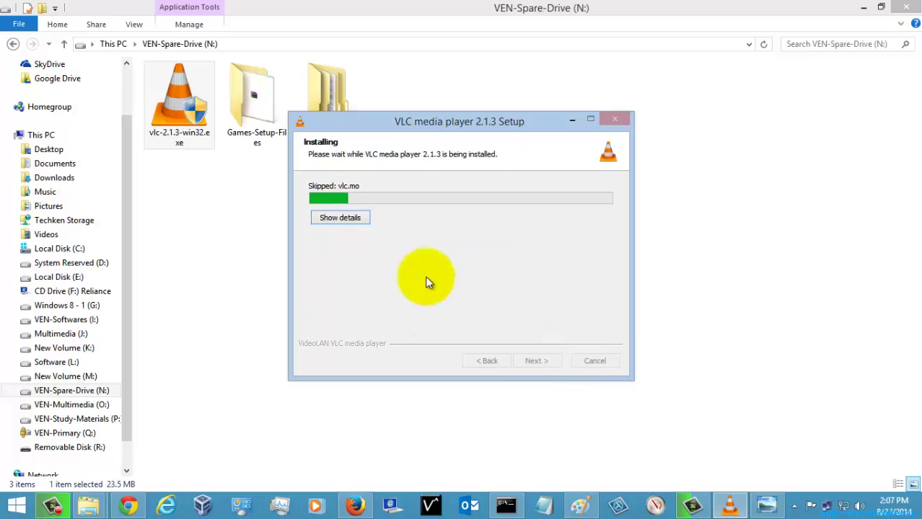
{"action": "left_click", "coordinate": [351, 220]}
{"action": "left_click", "coordinate": [354, 228]}
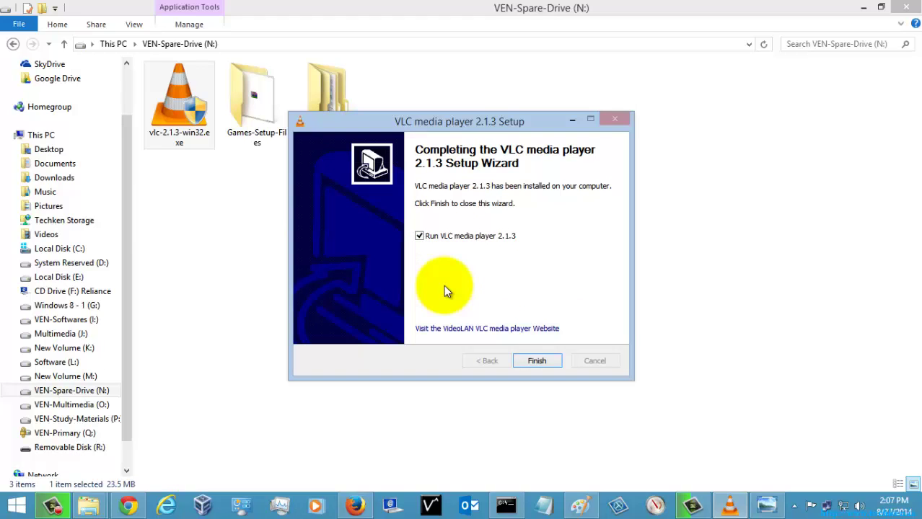
Open a new This PC window and finish the VLC setup with Run VLC media player 2.1.3 turned off
{"action": "key", "text": "super+e"}
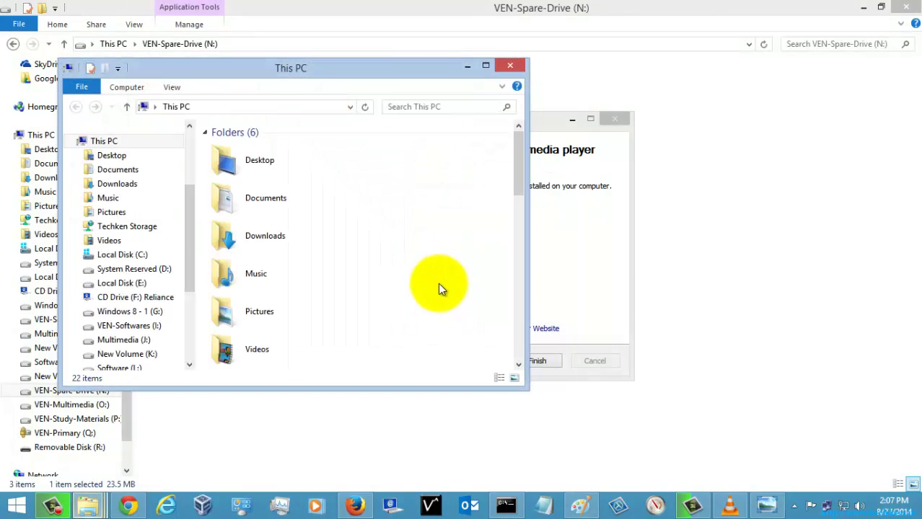
{"action": "left_click", "coordinate": [569, 268]}
{"action": "left_click", "coordinate": [420, 233]}
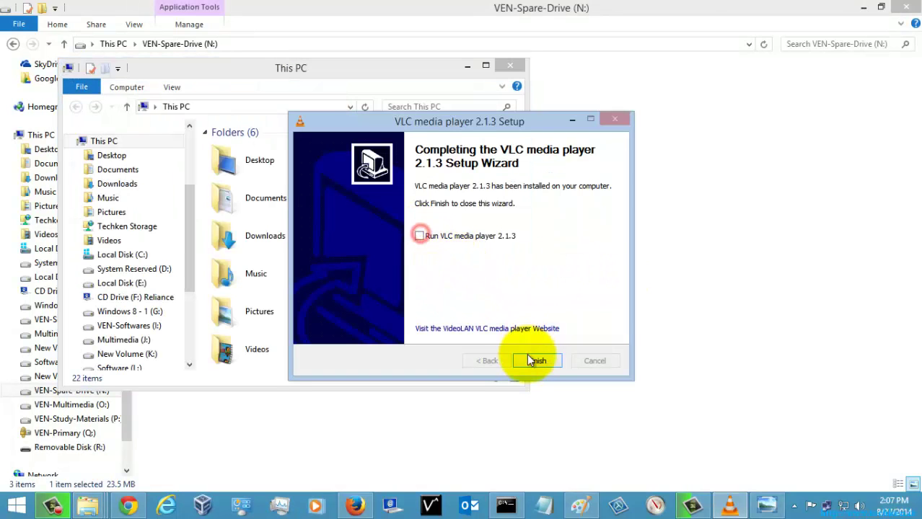
{"action": "left_click", "coordinate": [534, 362]}
Maximize the This PC window and browse to the Program Files (x86)\VideoLAN\VLC folder on Local Disk (C:)
{"action": "left_click", "coordinate": [485, 65]}
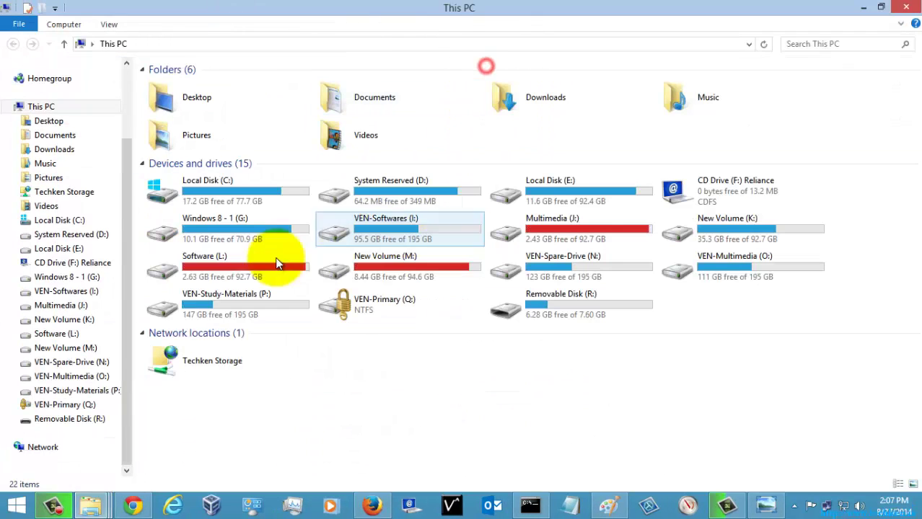
{"action": "double_click", "coordinate": [235, 194]}
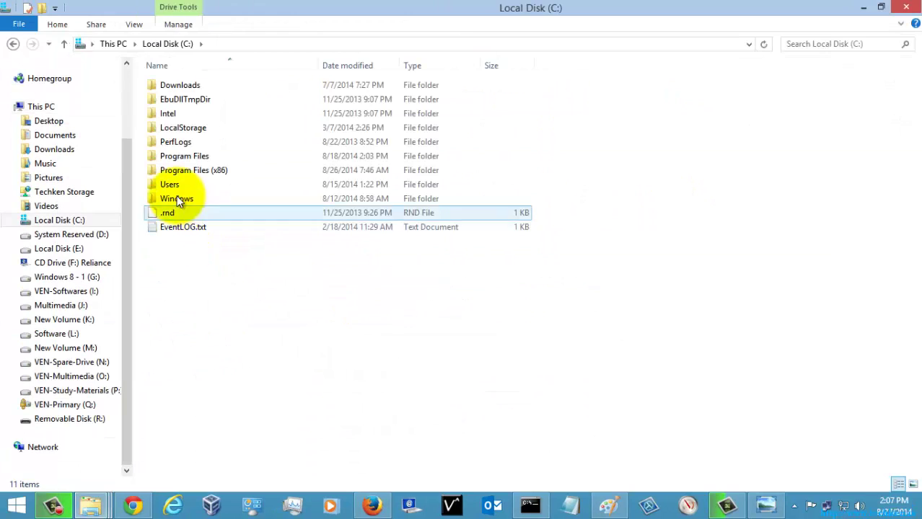
{"action": "left_click", "coordinate": [183, 174]}
{"action": "double_click", "coordinate": [182, 173]}
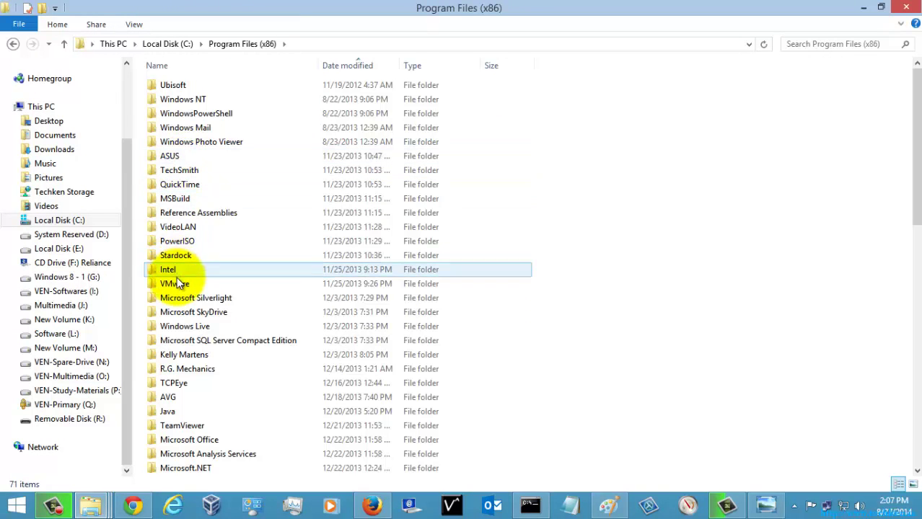
{"action": "left_click", "coordinate": [180, 230]}
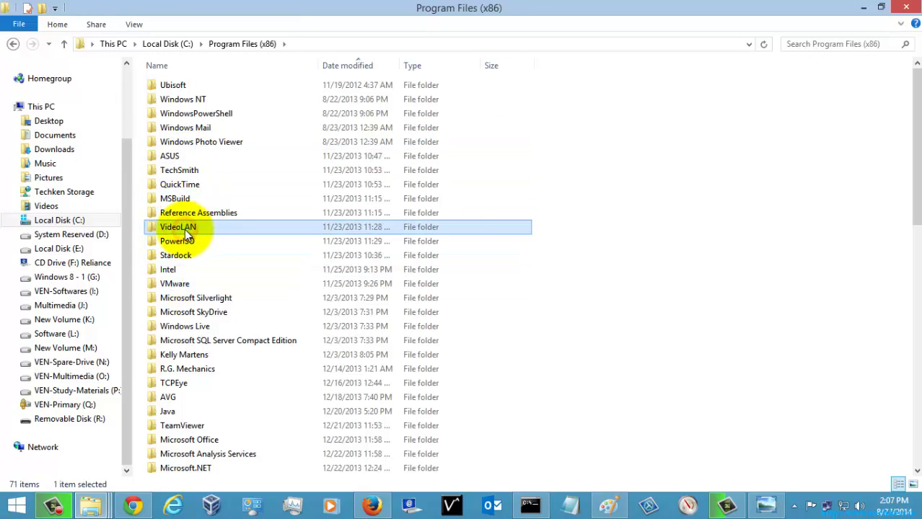
{"action": "double_click", "coordinate": [185, 230]}
{"action": "left_click", "coordinate": [170, 90]}
{"action": "double_click", "coordinate": [170, 89]}
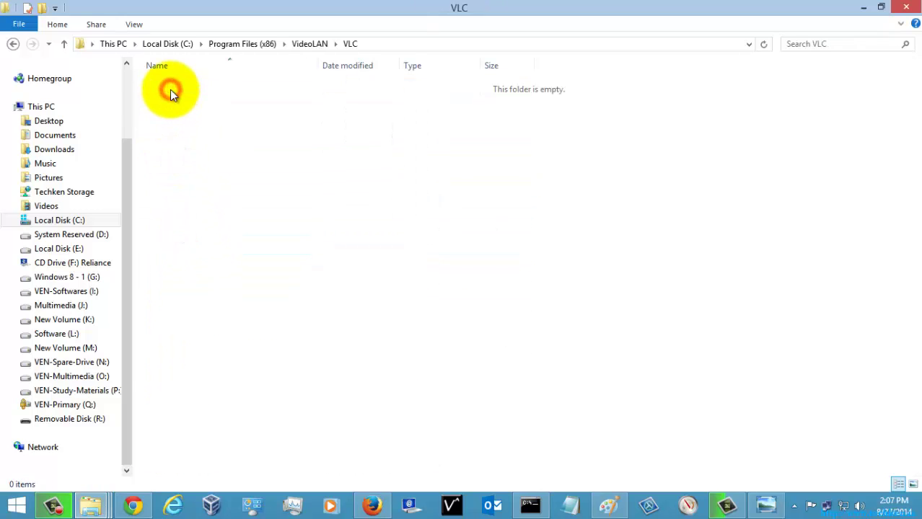
Point out the installed files by selecting everything in the VLC folder, and clear the selection
{"action": "left_click", "coordinate": [219, 443]}
{"action": "left_click_drag", "start_coordinate": [261, 452], "coordinate": [183, 83]}
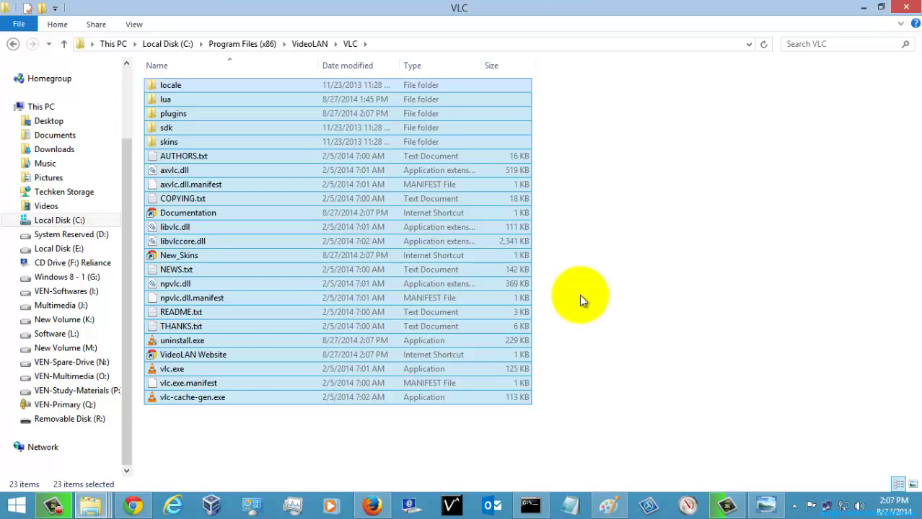
{"action": "right_click", "coordinate": [583, 300]}
{"action": "left_click", "coordinate": [583, 300]}
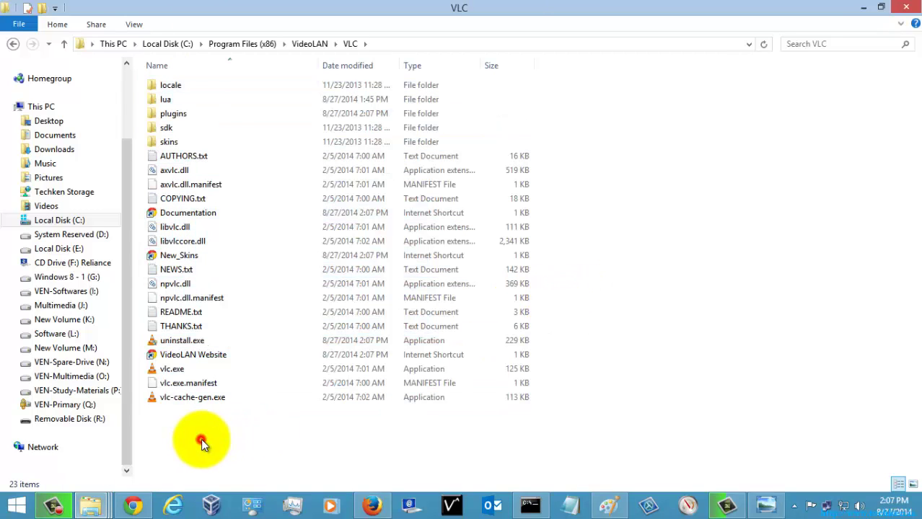
Launch vlc.exe, reposition the player window slightly and display its Media commands
{"action": "double_click", "coordinate": [180, 370]}
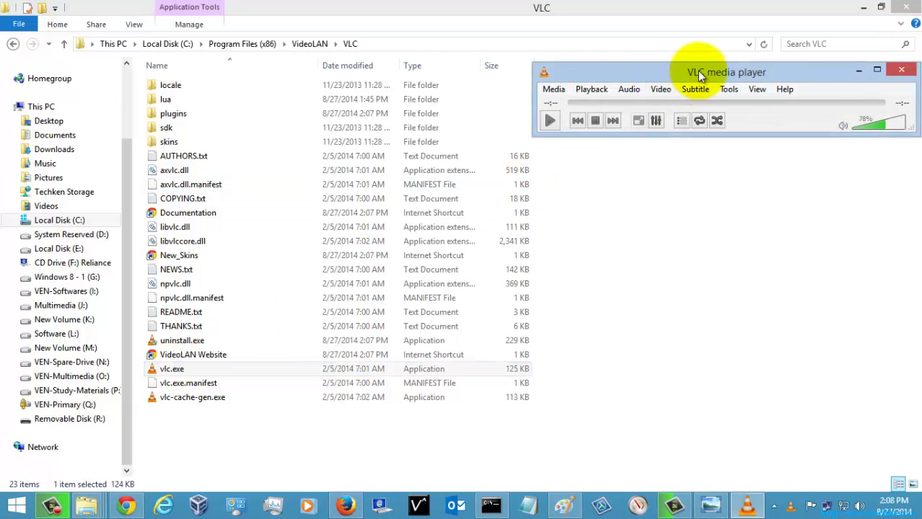
{"action": "left_click_drag", "start_coordinate": [674, 67], "coordinate": [650, 63]}
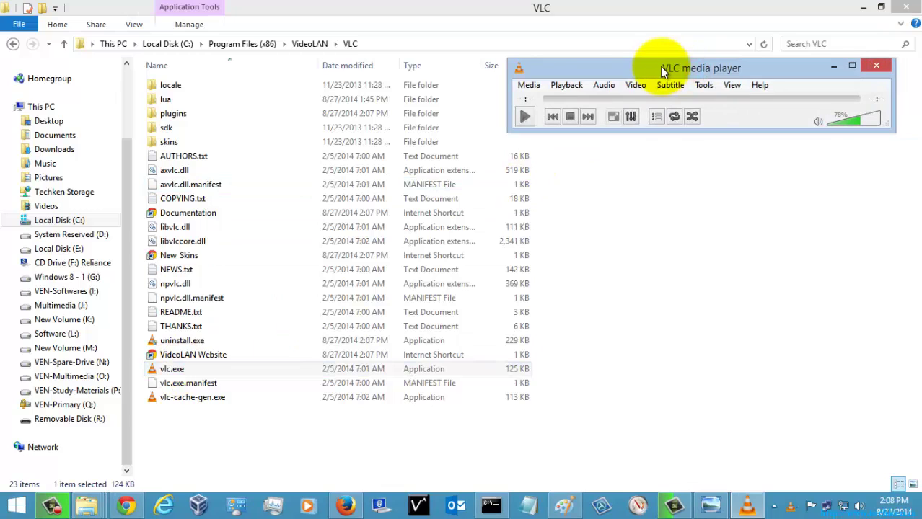
{"action": "left_click", "coordinate": [529, 85]}
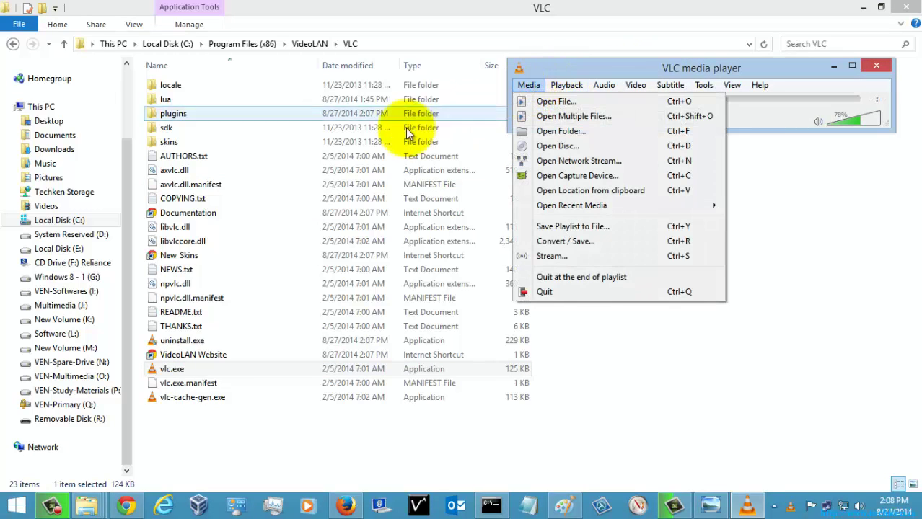
Close the Media command list and point out libvlc.dll and npvlc.dll in the VLC folder
{"action": "left_click", "coordinate": [164, 172]}
{"action": "left_click", "coordinate": [179, 228]}
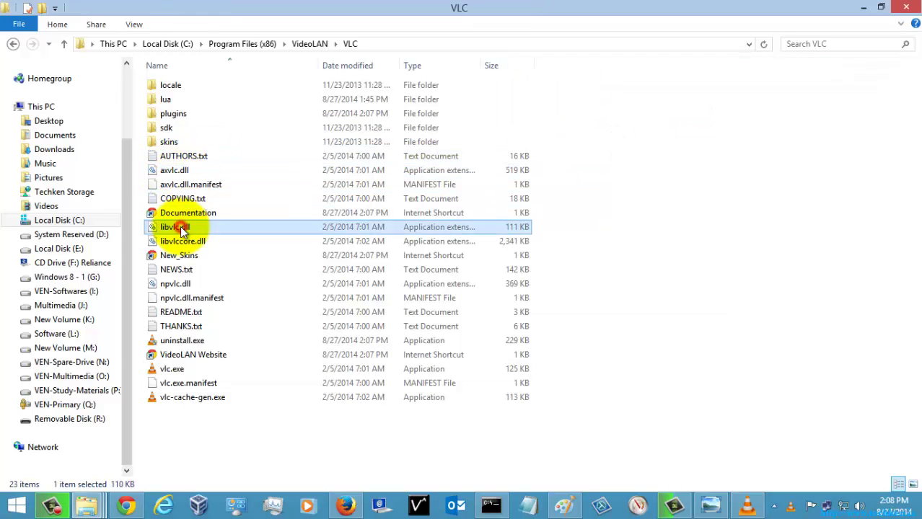
{"action": "left_click", "coordinate": [178, 285]}
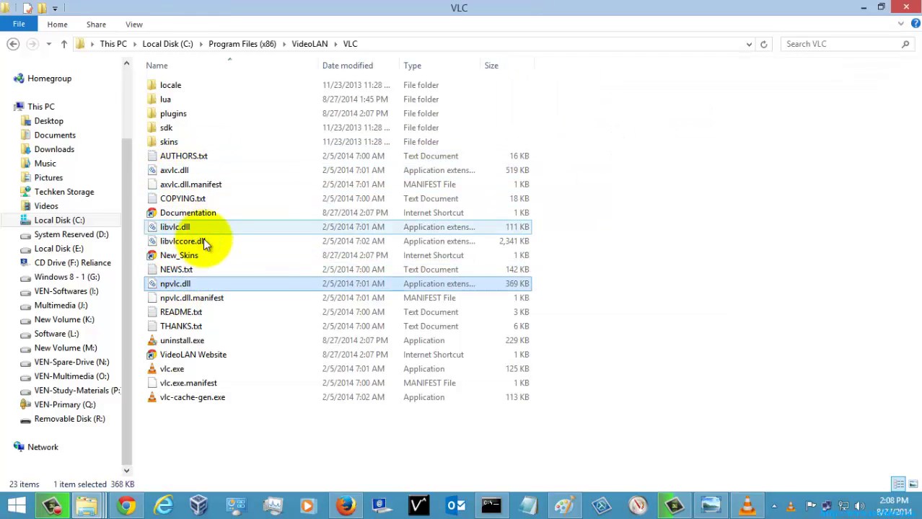
Bring the VLC media player window back to the front, close it and relaunch it from vlc.exe
{"action": "left_click", "coordinate": [747, 503]}
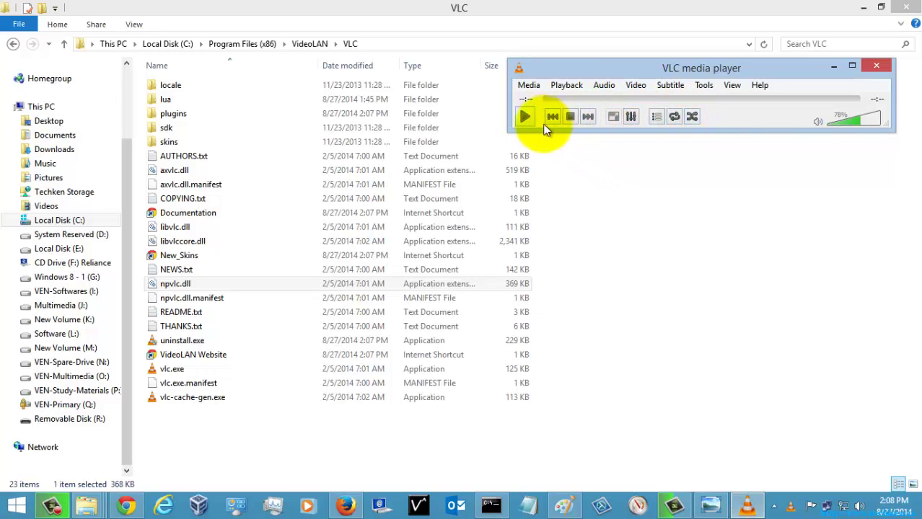
{"action": "mouse_move", "coordinate": [870, 124]}
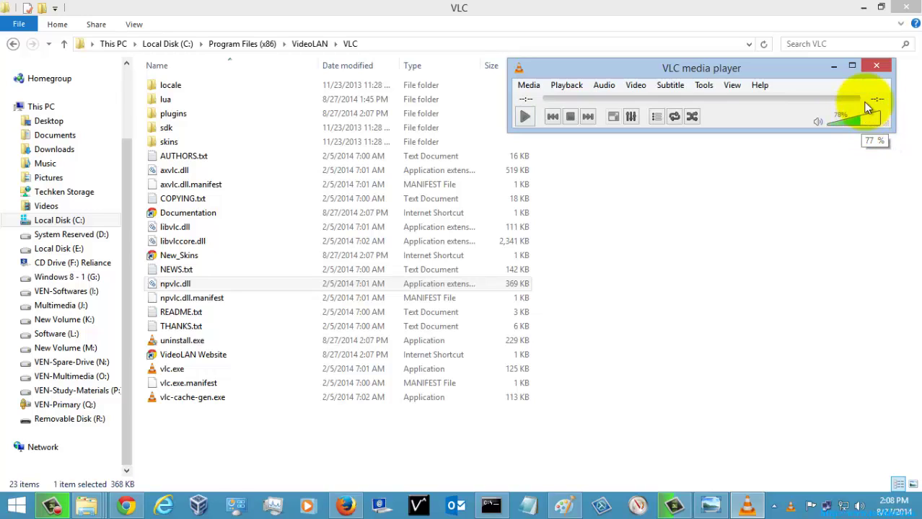
{"action": "left_click", "coordinate": [882, 71]}
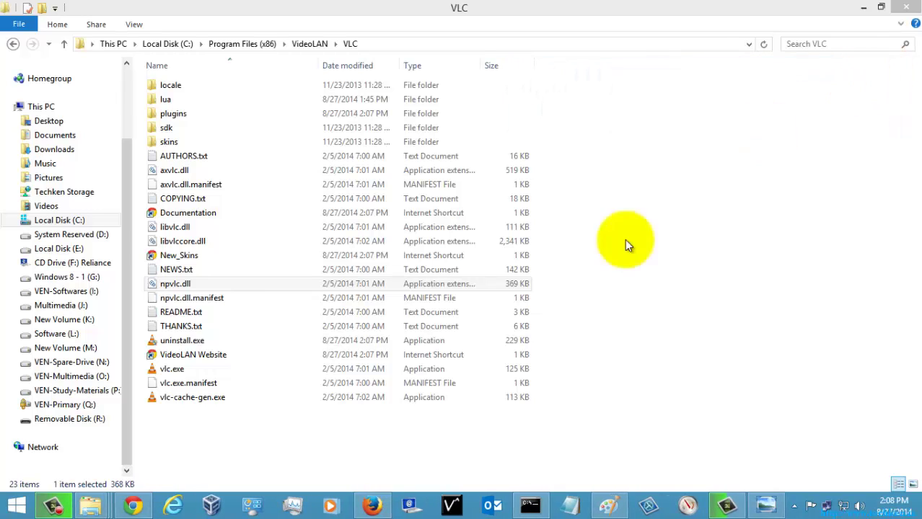
{"action": "double_click", "coordinate": [180, 372]}
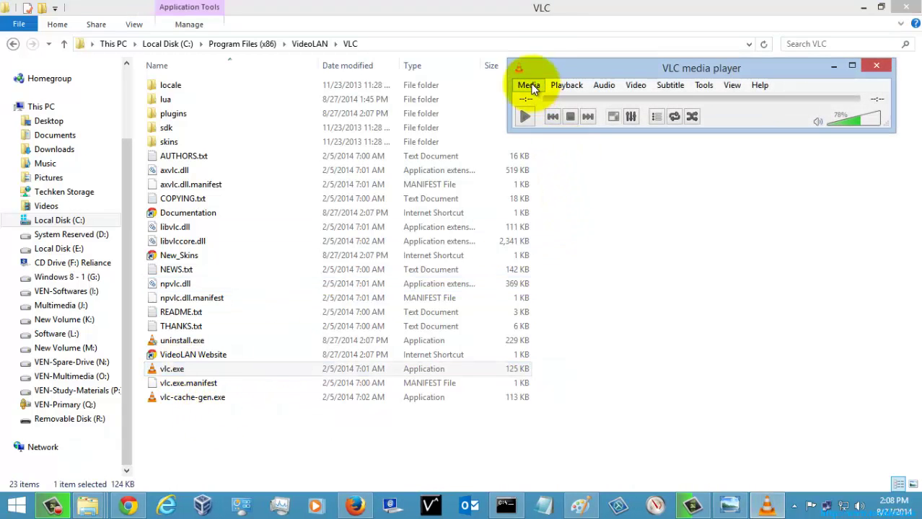
Browse into the skins\fonts folder of VLC and select FreeSans.ttf to point out the player's font files
{"action": "left_click", "coordinate": [181, 144]}
{"action": "double_click", "coordinate": [181, 142]}
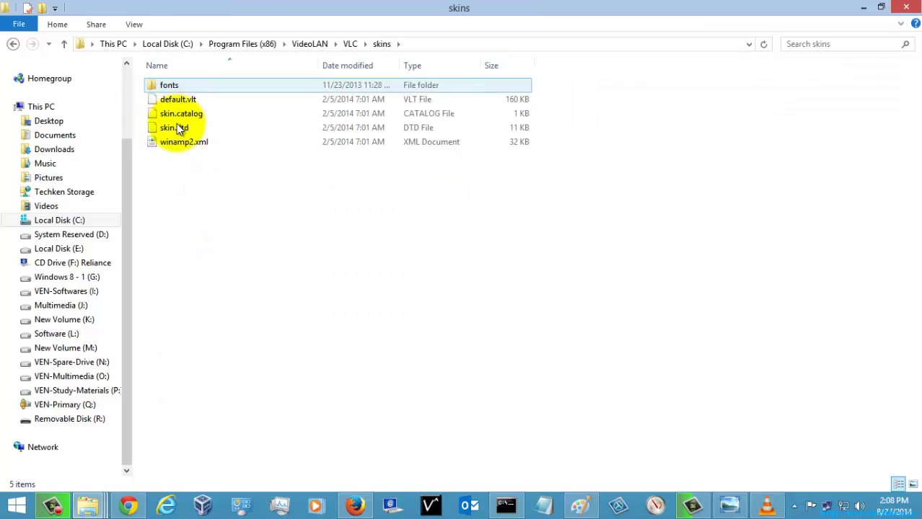
{"action": "double_click", "coordinate": [171, 87]}
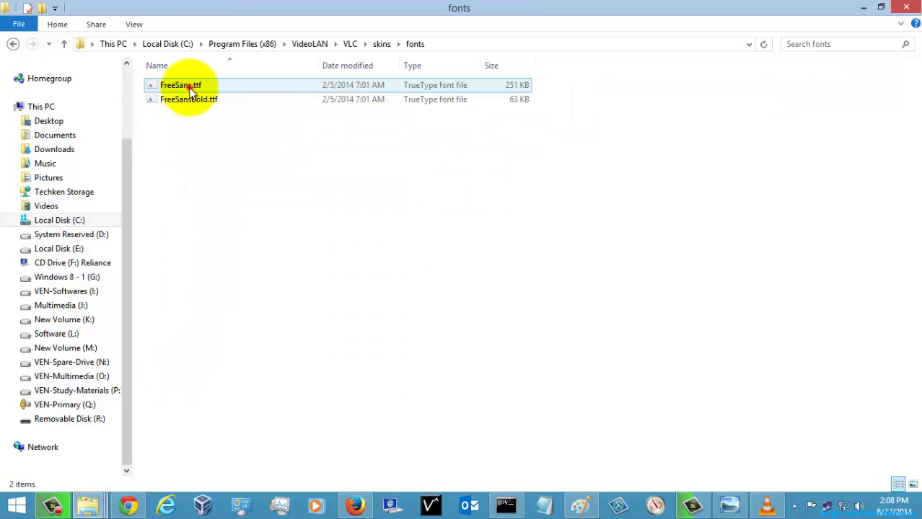
{"action": "left_click", "coordinate": [189, 86]}
Show the VLC media player window again, and return to File Explorer to go up from the fonts folder
{"action": "left_click", "coordinate": [769, 505]}
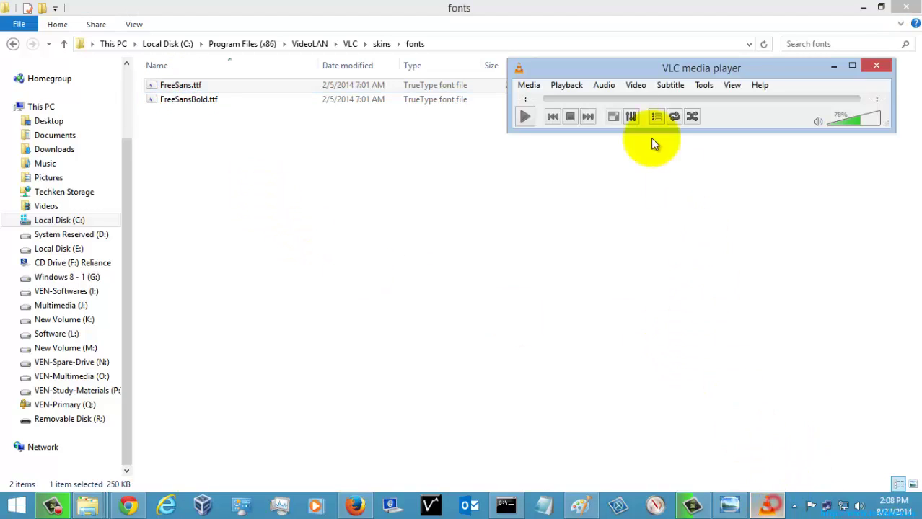
{"action": "left_click", "coordinate": [224, 132]}
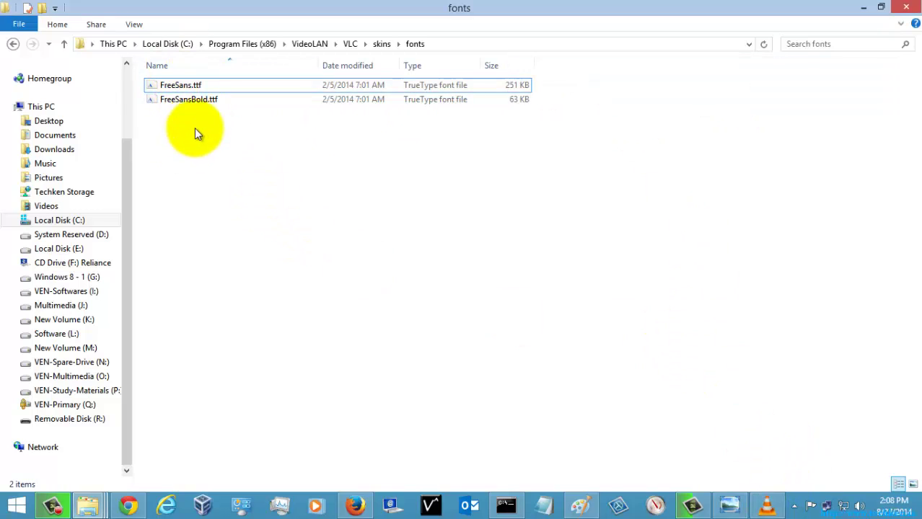
{"action": "left_click", "coordinate": [65, 44]}
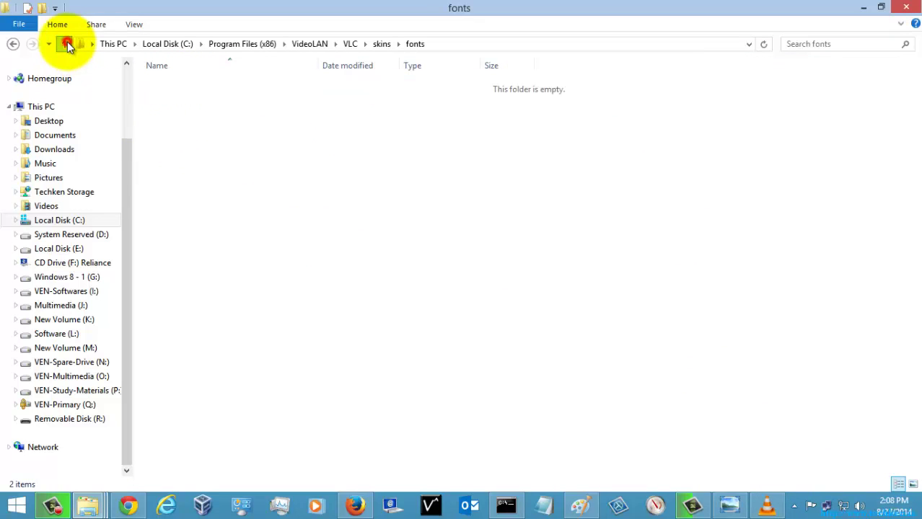
Open the fonts folder inside skins again and point out the FreeSans.ttf font file
{"action": "double_click", "coordinate": [214, 86]}
{"action": "left_click", "coordinate": [182, 86]}
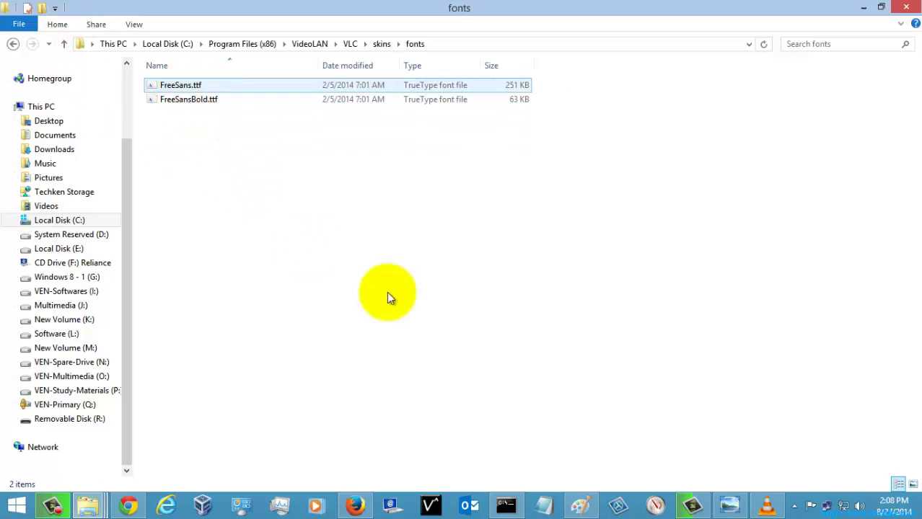
{"action": "left_click", "coordinate": [389, 298]}
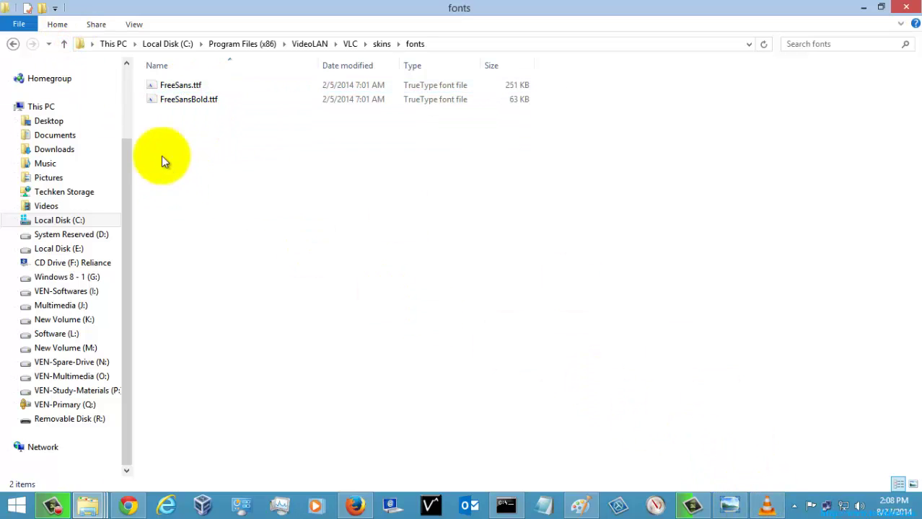
Return to the VLC program folder and delete its skins folder
{"action": "left_click", "coordinate": [63, 44]}
{"action": "left_click", "coordinate": [63, 44]}
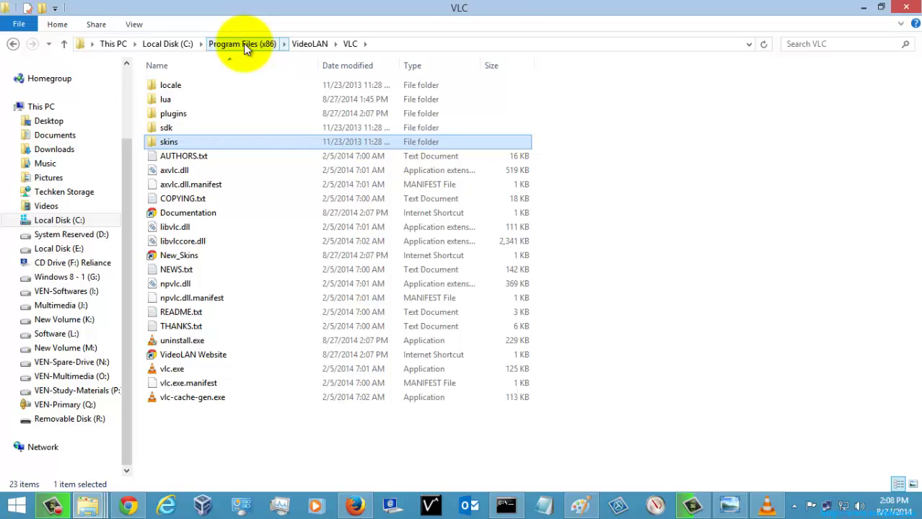
{"action": "right_click", "coordinate": [176, 141]}
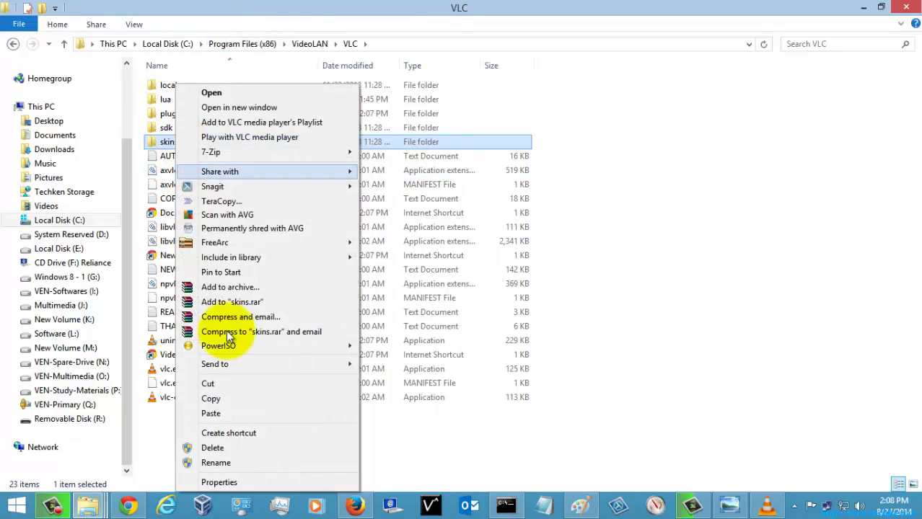
{"action": "left_click", "coordinate": [234, 435]}
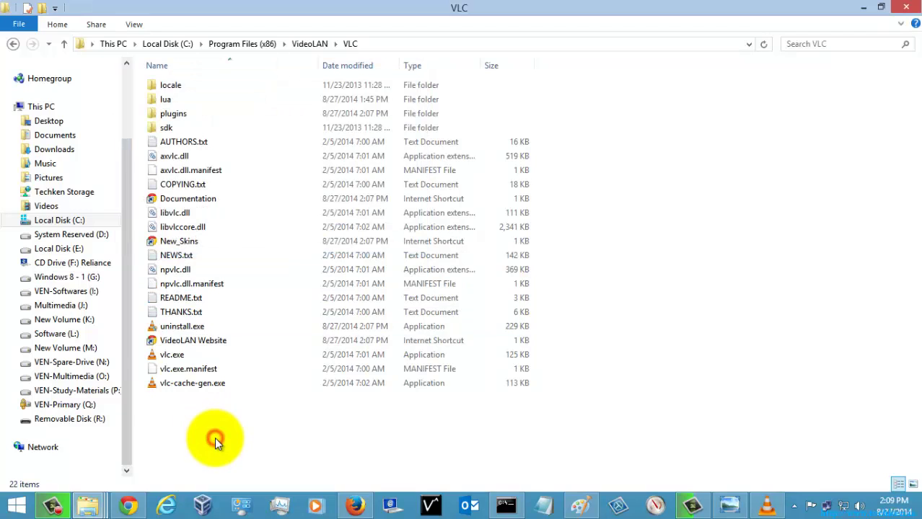
Close the running VLC media player, relaunch it from vlc.exe and check its Media and Playback command lists
{"action": "right_click", "coordinate": [766, 503]}
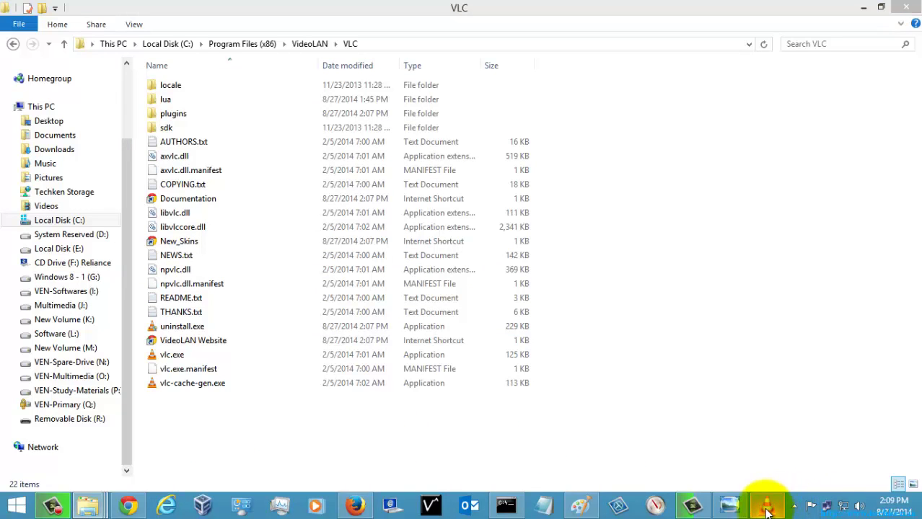
{"action": "left_click", "coordinate": [740, 469]}
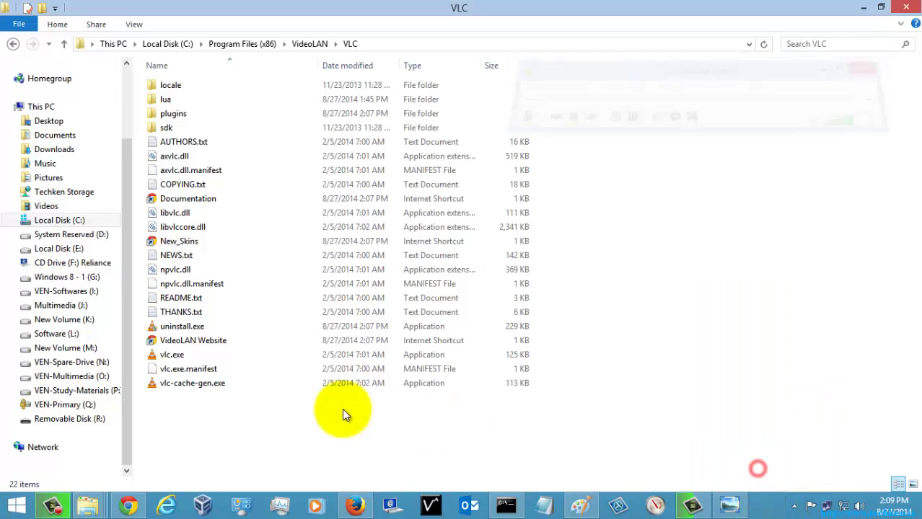
{"action": "left_click", "coordinate": [174, 356]}
{"action": "double_click", "coordinate": [175, 357]}
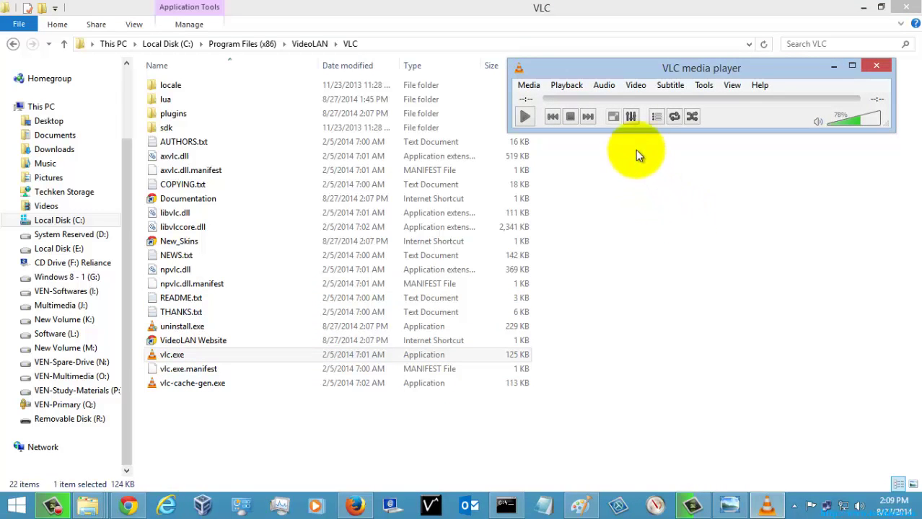
{"action": "left_click", "coordinate": [529, 86]}
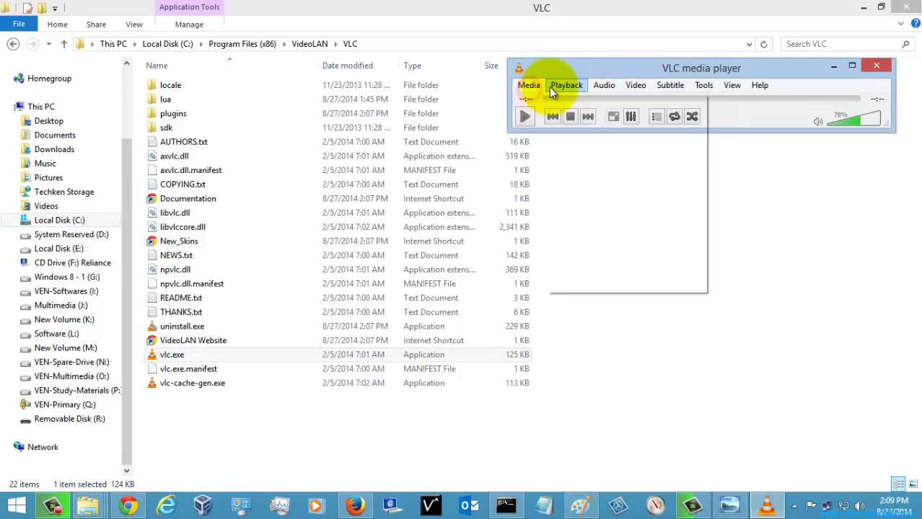
{"action": "left_click", "coordinate": [566, 86]}
{"action": "left_click", "coordinate": [787, 251]}
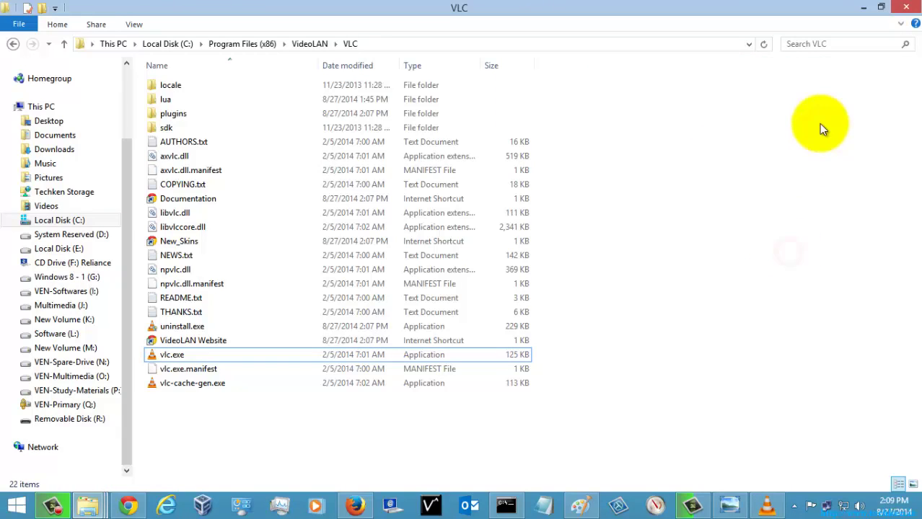
Try to delete the locale, lua, plugins and sdk folders from the VLC folder, then cancel the deletion
{"action": "left_click", "coordinate": [175, 86]}
{"action": "key", "text": "shift+Down"}
{"action": "key", "text": "shift+Down"}
{"action": "key", "text": "shift+Down"}
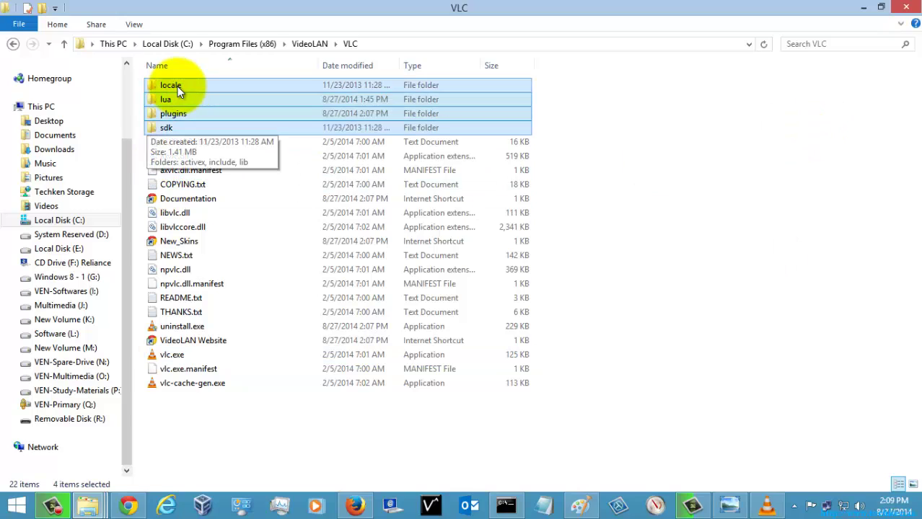
{"action": "key", "text": "Delete"}
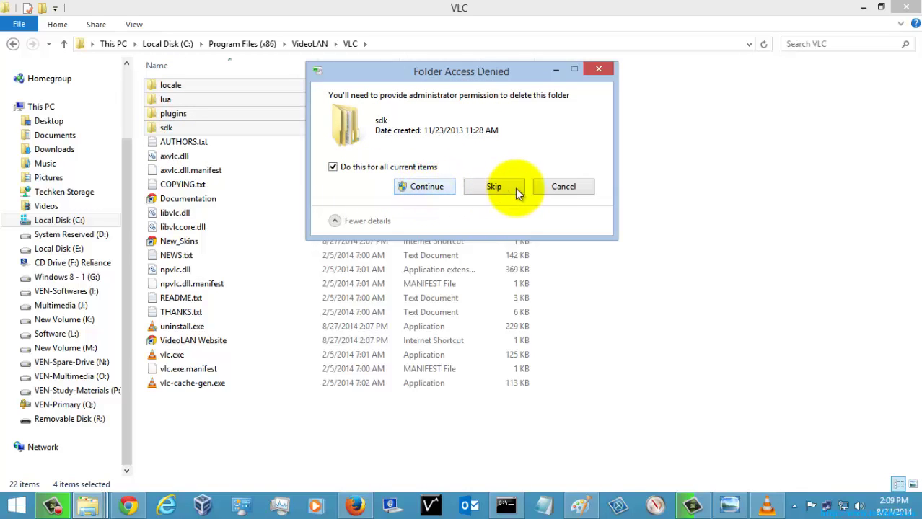
{"action": "left_click", "coordinate": [562, 189]}
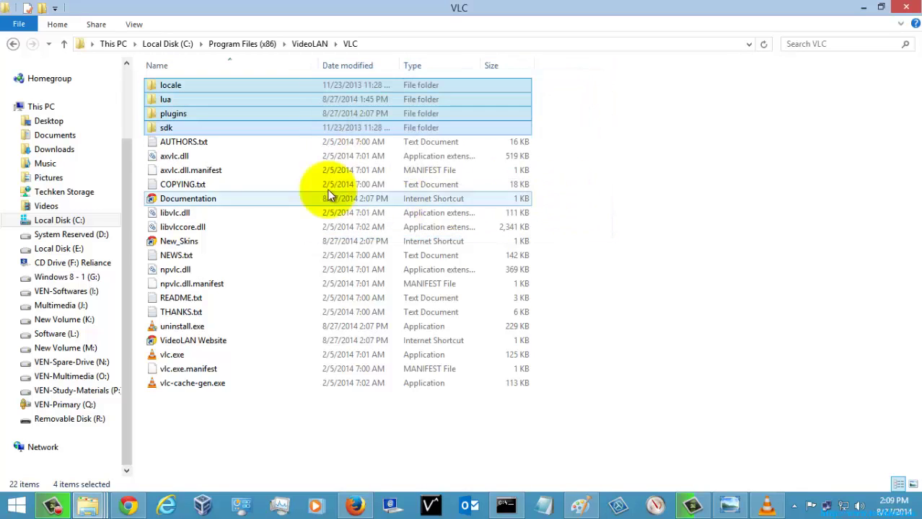
Point out npvlc.dll, libvlccore.dll and libvlc.dll among the files in the VLC folder
{"action": "left_click", "coordinate": [210, 442]}
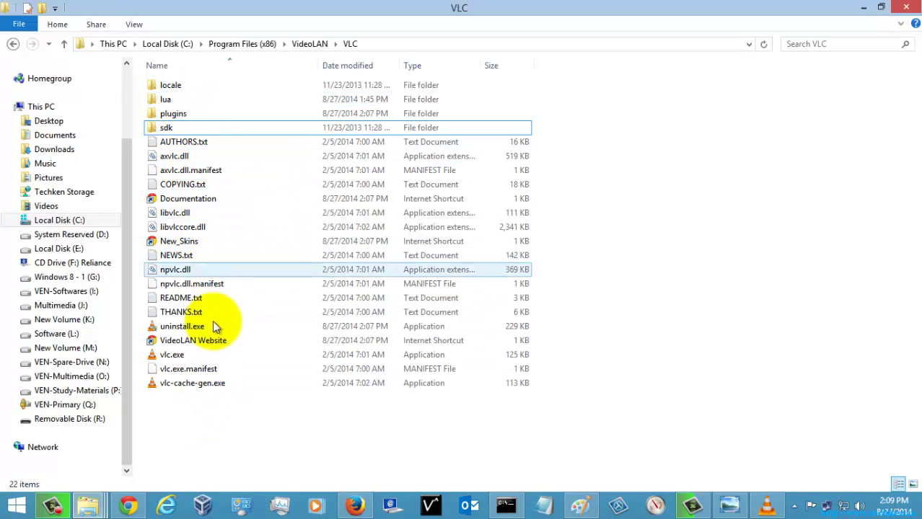
{"action": "left_click", "coordinate": [206, 406]}
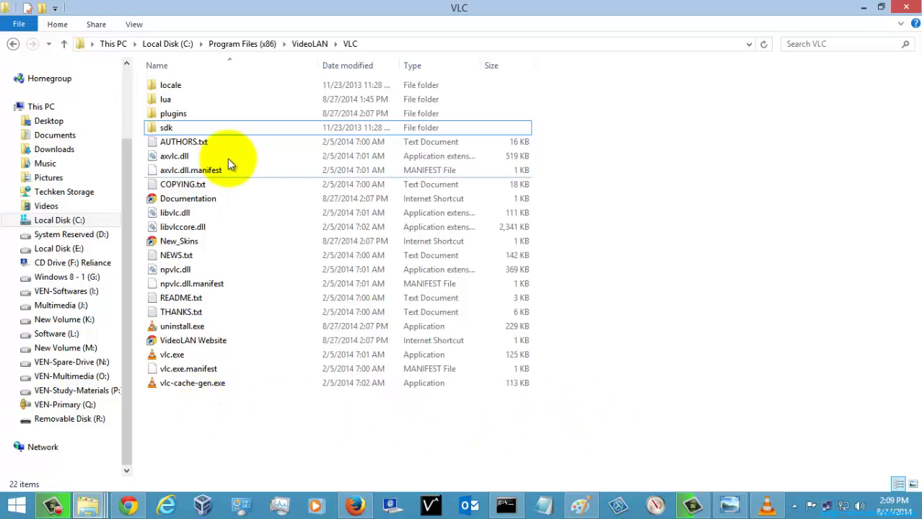
{"action": "left_click", "coordinate": [185, 463]}
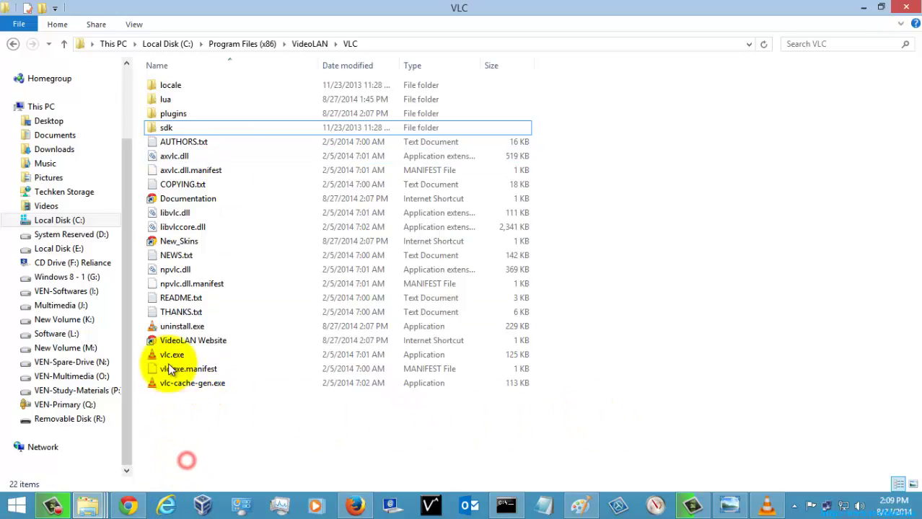
{"action": "left_click", "coordinate": [177, 272]}
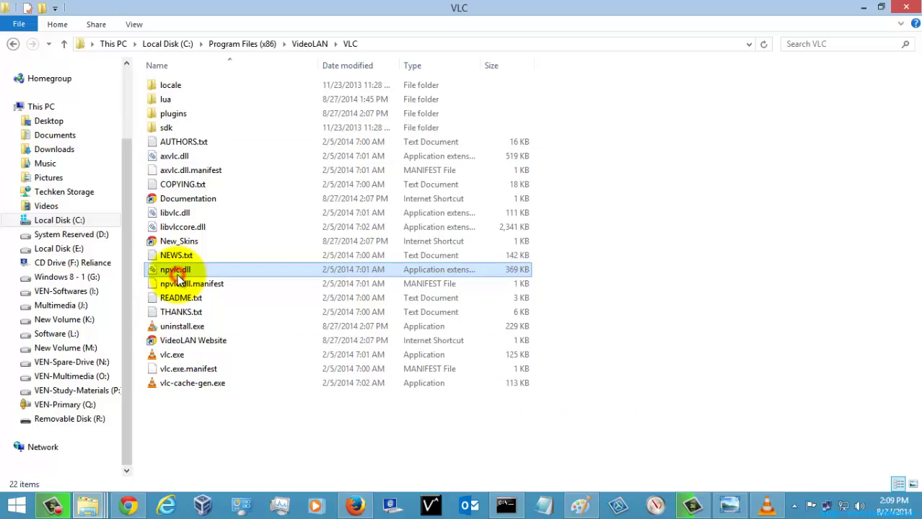
{"action": "left_click", "coordinate": [185, 228]}
{"action": "left_click", "coordinate": [184, 214]}
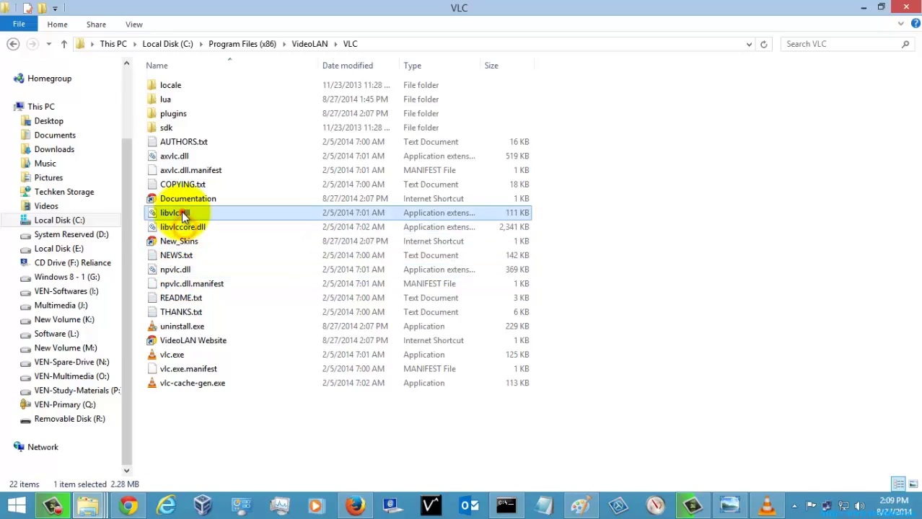
Bring up VLC media player and close it, close the File Explorer windows, and refresh the desktop
{"action": "left_click", "coordinate": [763, 504]}
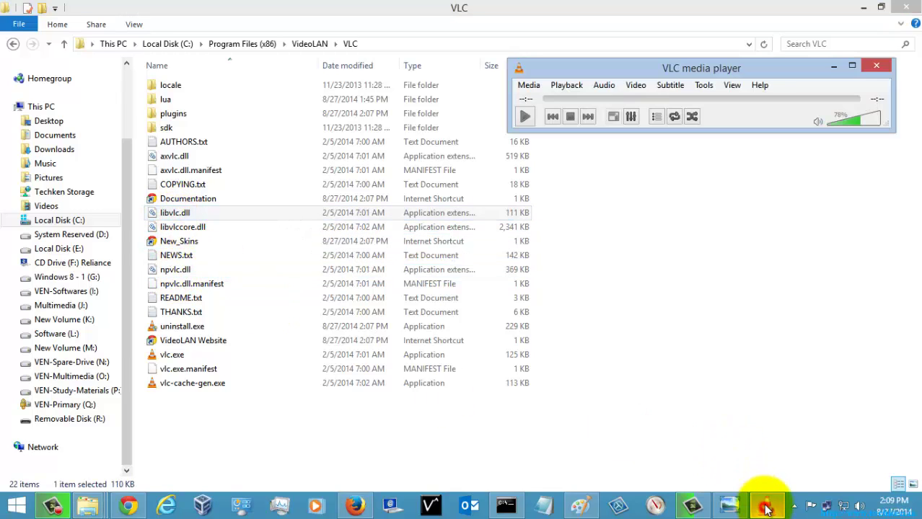
{"action": "left_click", "coordinate": [875, 66]}
{"action": "left_click", "coordinate": [906, 9]}
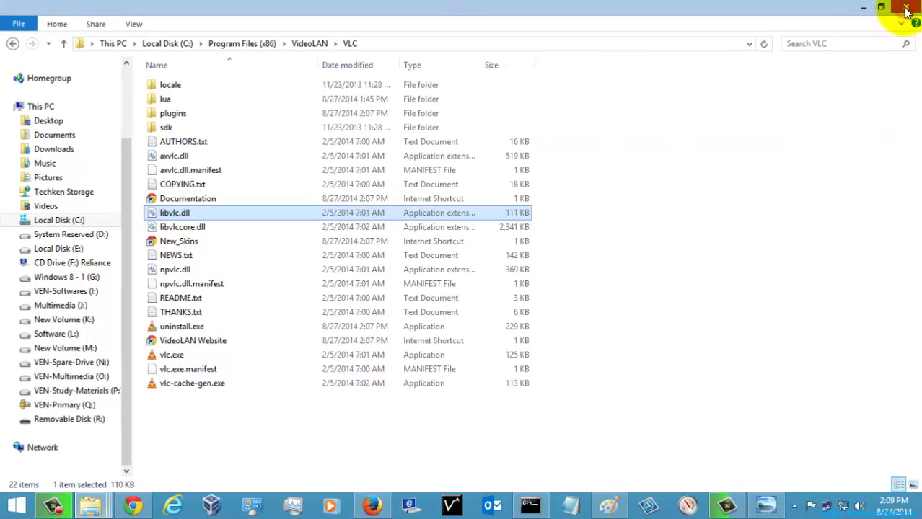
{"action": "left_click", "coordinate": [908, 8]}
{"action": "right_click", "coordinate": [518, 207]}
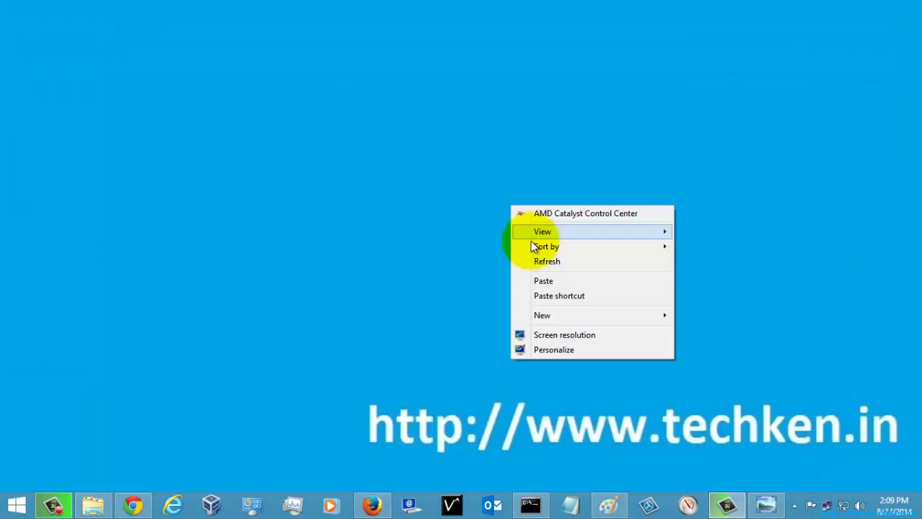
{"action": "left_click", "coordinate": [548, 260]}
Switch to Paint and draw a red box labelled W on the left half of the canvas with the brush
{"action": "left_click", "coordinate": [609, 507]}
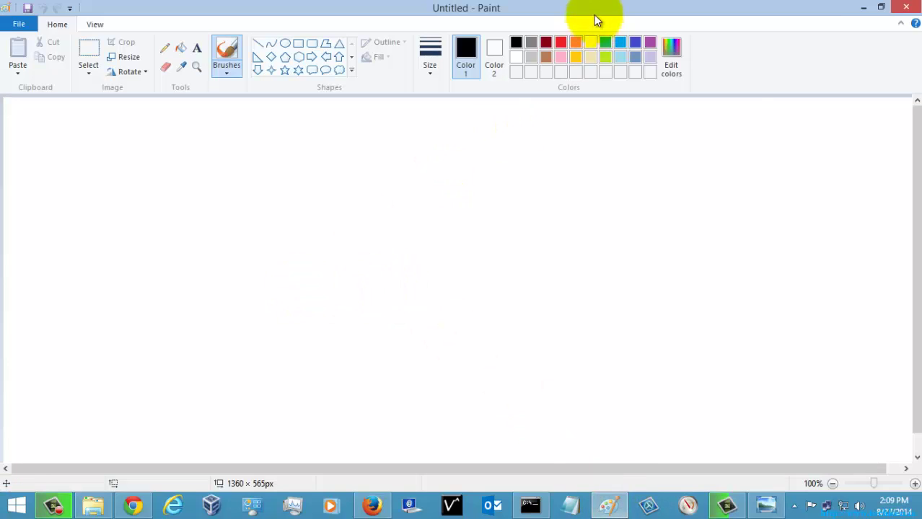
{"action": "left_click", "coordinate": [562, 42]}
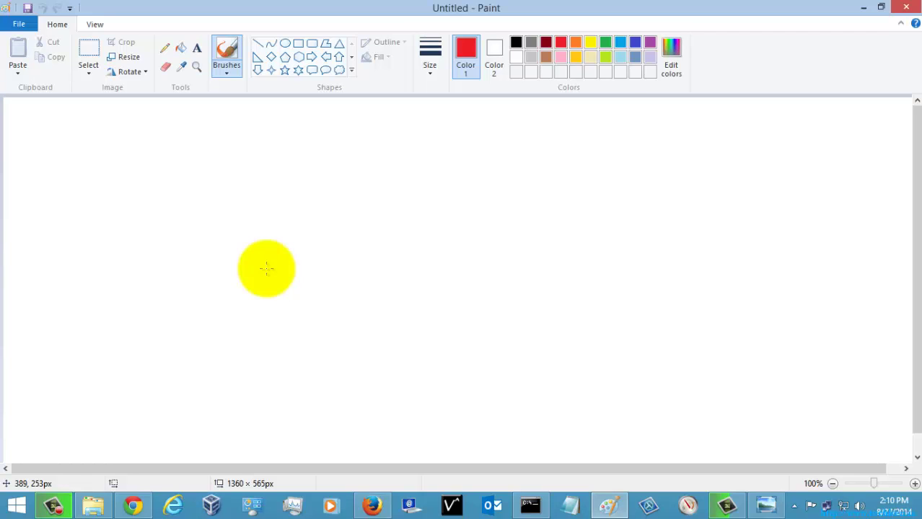
{"action": "left_click", "coordinate": [424, 153]}
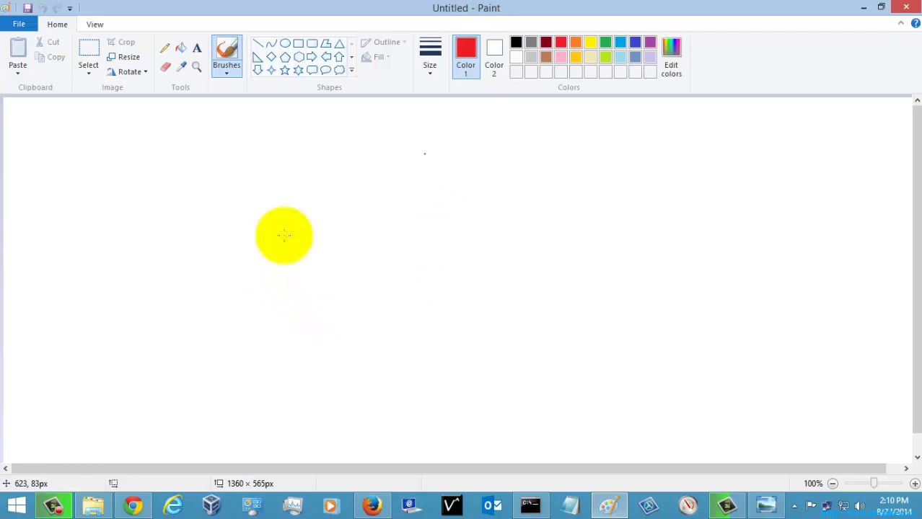
{"action": "mouse_move", "coordinate": [189, 164]}
{"action": "left_mouse_down"}
{"action": "mouse_move", "coordinate": [192, 207]}
{"action": "mouse_move", "coordinate": [252, 163]}
{"action": "mouse_move", "coordinate": [266, 205]}
{"action": "mouse_move", "coordinate": [194, 210]}
{"action": "left_mouse_up"}
{"action": "mouse_move", "coordinate": [224, 179]}
{"action": "left_mouse_down"}
{"action": "mouse_move", "coordinate": [246, 189]}
{"action": "mouse_move", "coordinate": [248, 179]}
{"action": "left_mouse_up"}
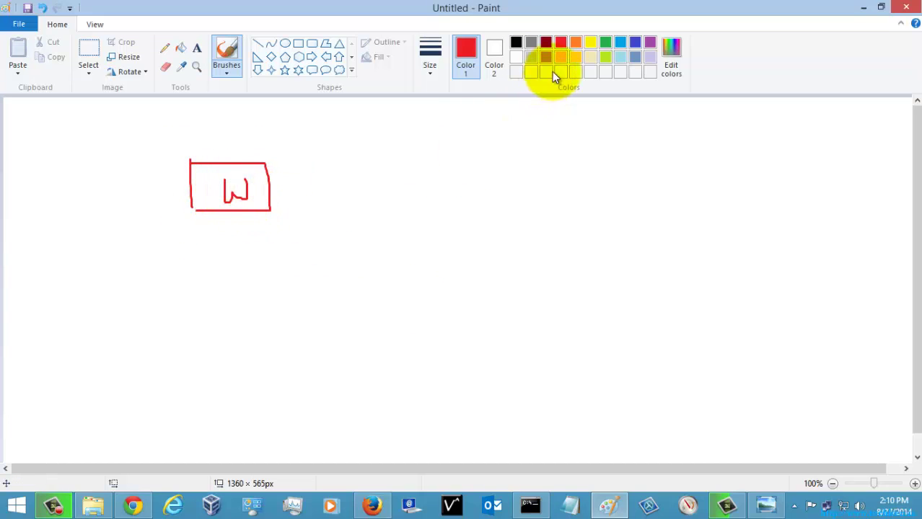
Draw a green box labelled L near the canvas centre and a turquoise box labelled H to its right
{"action": "left_click", "coordinate": [606, 43]}
{"action": "mouse_move", "coordinate": [503, 185]}
{"action": "left_mouse_down"}
{"action": "mouse_move", "coordinate": [500, 161]}
{"action": "mouse_move", "coordinate": [555, 171]}
{"action": "mouse_move", "coordinate": [506, 217]}
{"action": "mouse_move", "coordinate": [508, 206]}
{"action": "left_mouse_up"}
{"action": "left_click", "coordinate": [619, 43]}
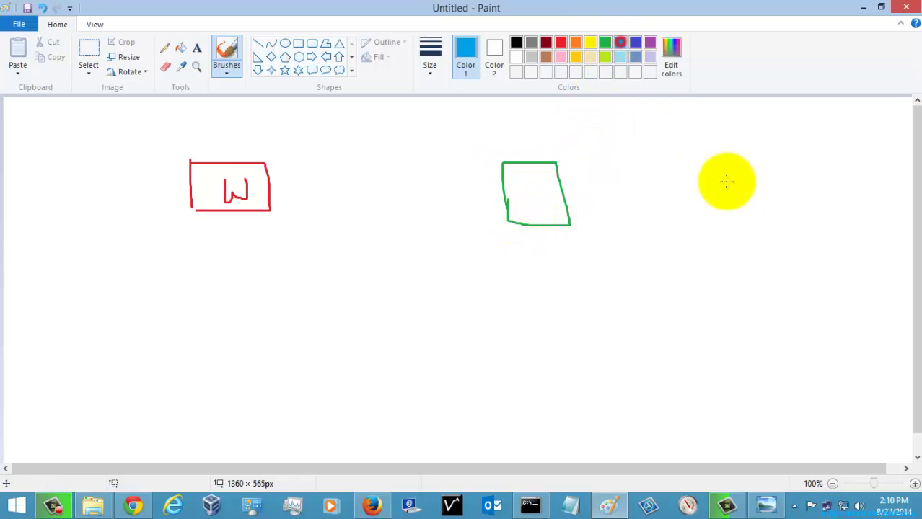
{"action": "mouse_move", "coordinate": [751, 211]}
{"action": "left_mouse_down"}
{"action": "mouse_move", "coordinate": [745, 170]}
{"action": "mouse_move", "coordinate": [813, 161]}
{"action": "mouse_move", "coordinate": [750, 211]}
{"action": "mouse_move", "coordinate": [783, 189]}
{"action": "left_mouse_up"}
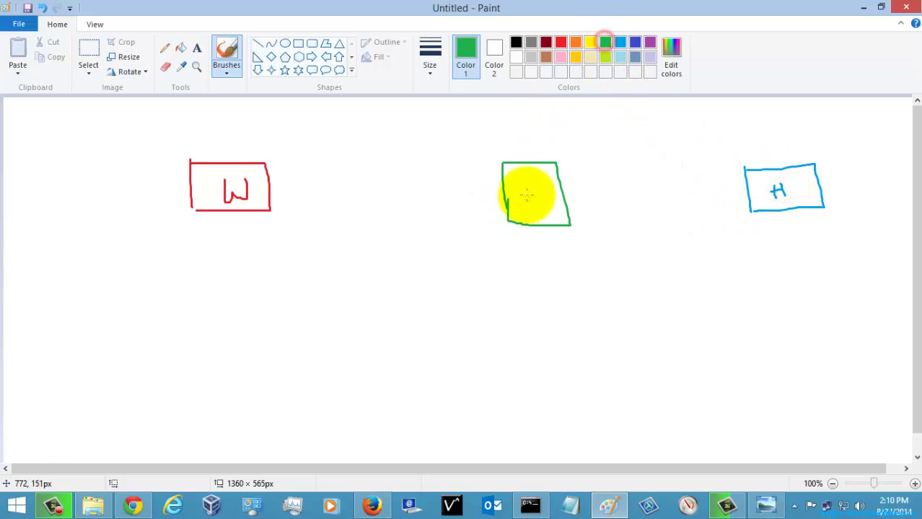
{"action": "mouse_move", "coordinate": [526, 181]}
{"action": "left_mouse_down"}
{"action": "mouse_move", "coordinate": [526, 207]}
{"action": "mouse_move", "coordinate": [541, 209]}
{"action": "left_mouse_up"}
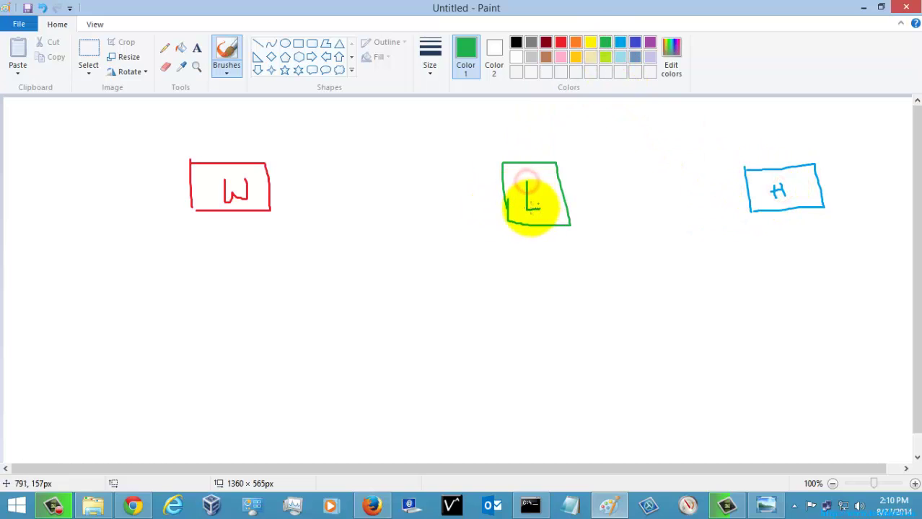
Draw a fan of nine red lines spreading outward from the bottom and right side of the W box
{"action": "left_click", "coordinate": [561, 42]}
{"action": "left_click_drag", "start_coordinate": [192, 209], "coordinate": [15, 268]}
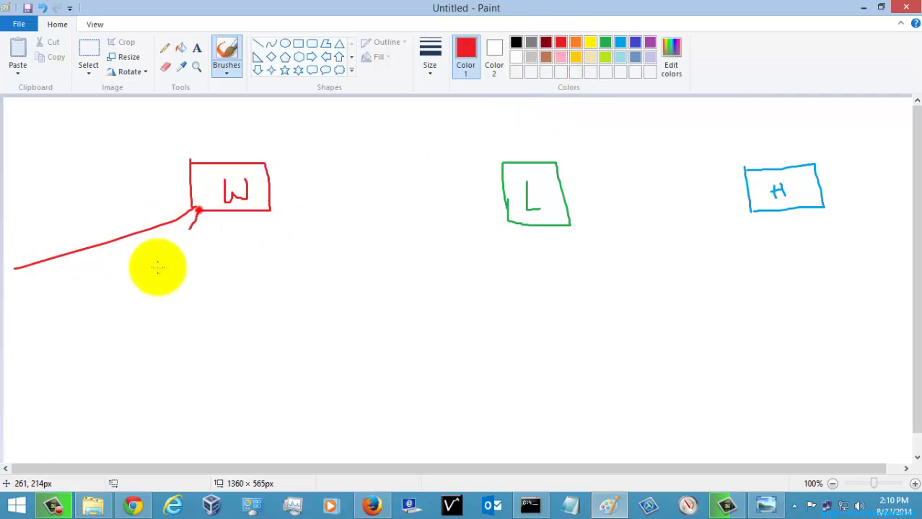
{"action": "left_click_drag", "start_coordinate": [139, 285], "coordinate": [193, 211]}
{"action": "mouse_move", "coordinate": [195, 287]}
{"action": "left_mouse_down"}
{"action": "mouse_move", "coordinate": [193, 215]}
{"action": "mouse_move", "coordinate": [228, 294]}
{"action": "left_mouse_up"}
{"action": "mouse_move", "coordinate": [229, 220]}
{"action": "left_mouse_down"}
{"action": "mouse_move", "coordinate": [257, 264]}
{"action": "mouse_move", "coordinate": [260, 291]}
{"action": "left_mouse_up"}
{"action": "mouse_move", "coordinate": [253, 225]}
{"action": "left_mouse_down"}
{"action": "mouse_move", "coordinate": [314, 276]}
{"action": "mouse_move", "coordinate": [340, 251]}
{"action": "left_mouse_up"}
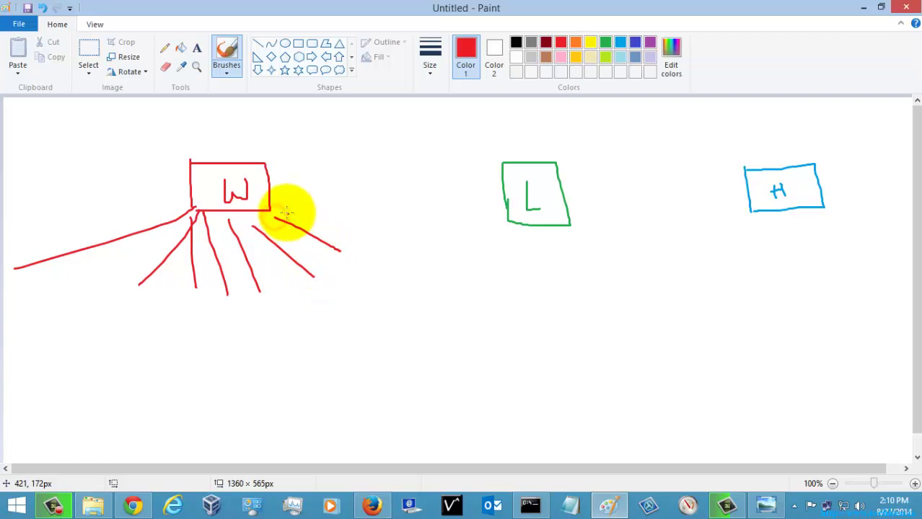
{"action": "mouse_move", "coordinate": [285, 211]}
{"action": "left_mouse_down"}
{"action": "mouse_move", "coordinate": [361, 232]}
{"action": "mouse_move", "coordinate": [356, 201]}
{"action": "left_mouse_up"}
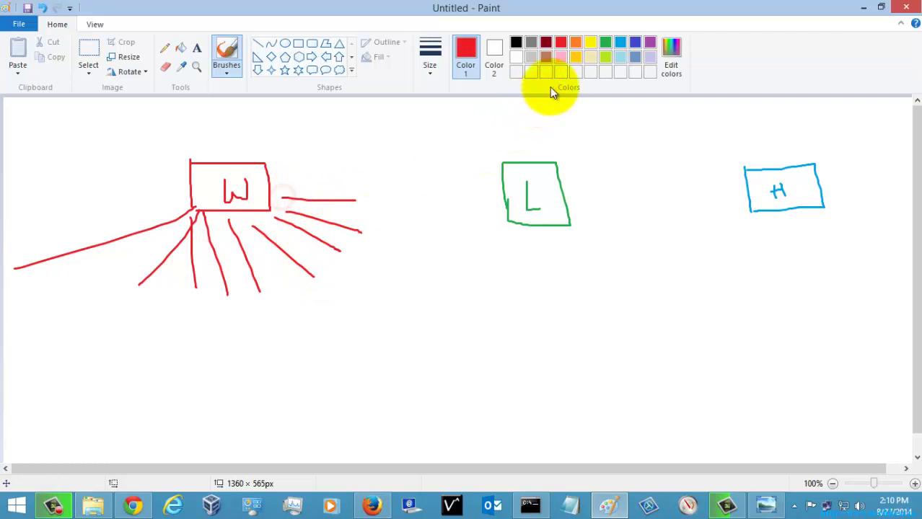
Draw three green lines spreading downward from the L box
{"action": "left_click", "coordinate": [605, 42]}
{"action": "mouse_move", "coordinate": [486, 281]}
{"action": "left_mouse_down"}
{"action": "mouse_move", "coordinate": [524, 217]}
{"action": "mouse_move", "coordinate": [525, 289]}
{"action": "left_mouse_up"}
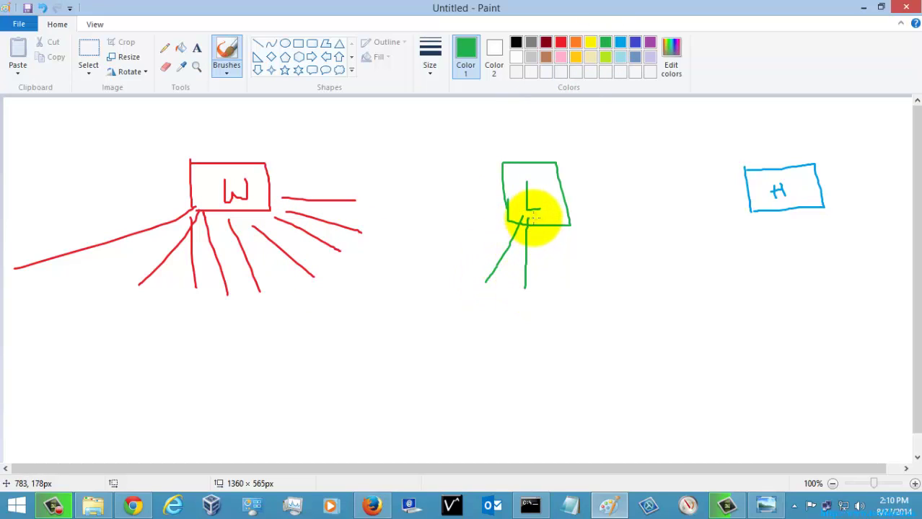
{"action": "left_click_drag", "start_coordinate": [535, 219], "coordinate": [560, 272]}
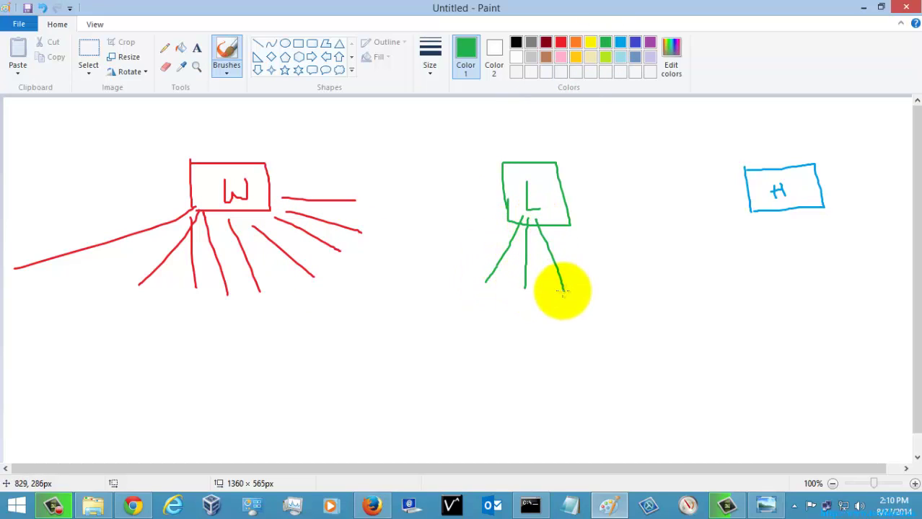
Write 10000 in indigo above and to the left of the W box
{"action": "left_click", "coordinate": [621, 44]}
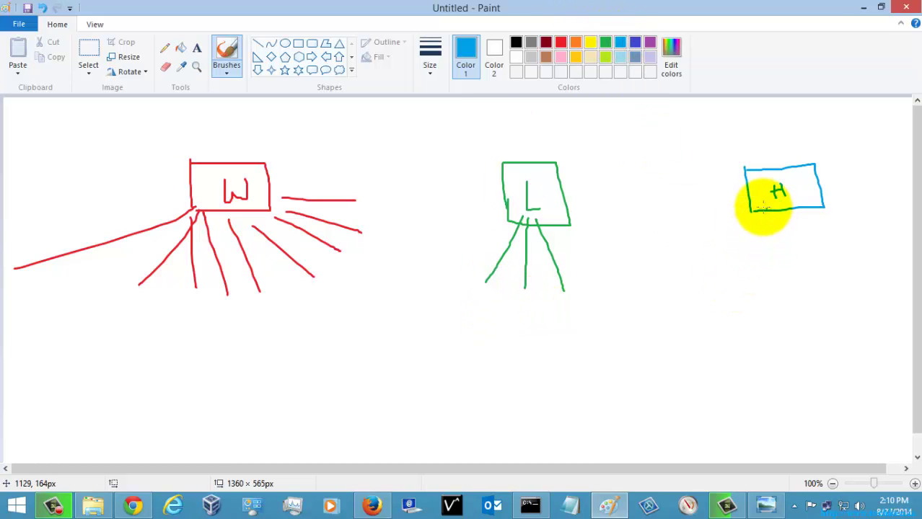
{"action": "left_click", "coordinate": [635, 42]}
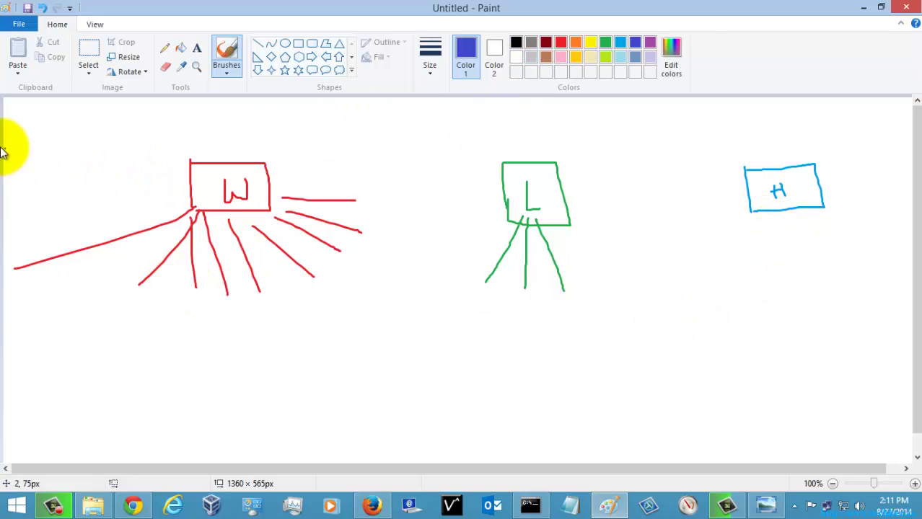
{"action": "mouse_move", "coordinate": [34, 141]}
{"action": "left_mouse_down"}
{"action": "mouse_move", "coordinate": [47, 149]}
{"action": "mouse_move", "coordinate": [113, 144]}
{"action": "left_mouse_up"}
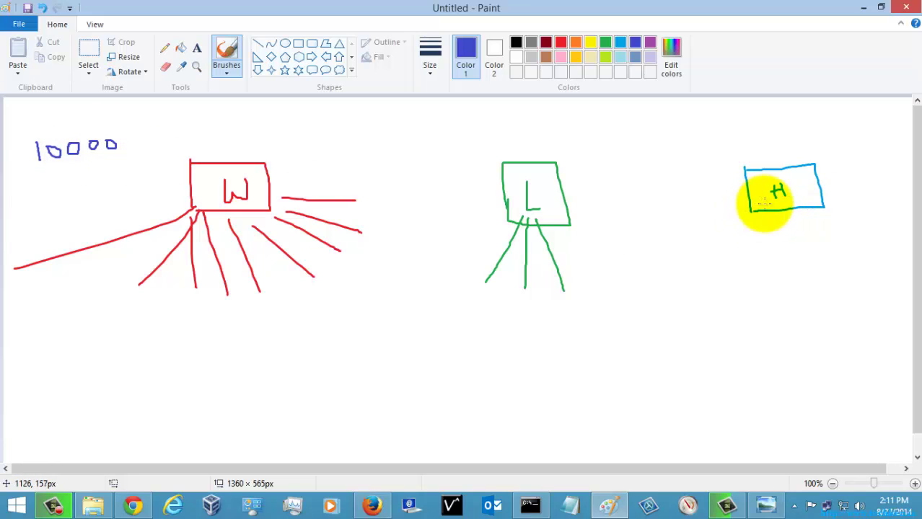
Draw curved indigo arrows from the H box to the W box's lines and back, and write 100 beside those lines
{"action": "mouse_move", "coordinate": [765, 205]}
{"action": "left_mouse_down"}
{"action": "mouse_move", "coordinate": [751, 246]}
{"action": "mouse_move", "coordinate": [450, 352]}
{"action": "left_mouse_up"}
{"action": "mouse_move", "coordinate": [387, 335]}
{"action": "left_mouse_down"}
{"action": "mouse_move", "coordinate": [304, 301]}
{"action": "mouse_move", "coordinate": [318, 297]}
{"action": "left_mouse_up"}
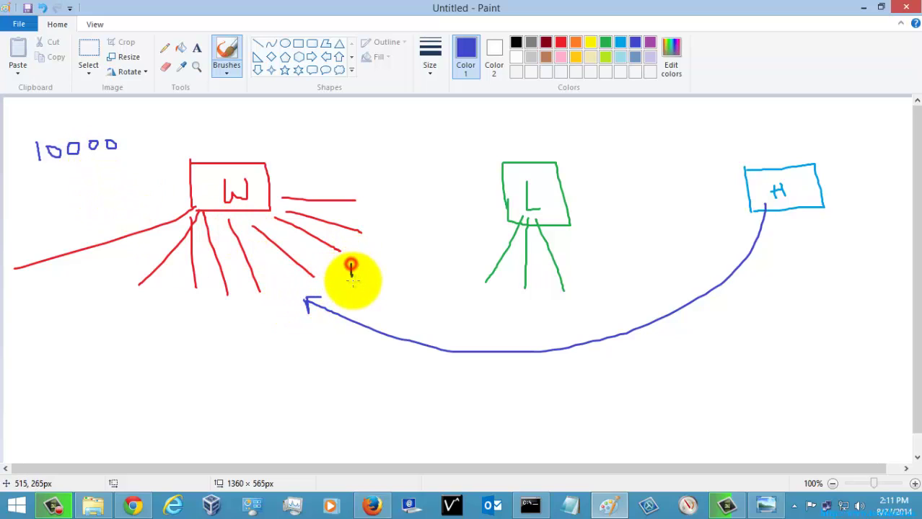
{"action": "left_click_drag", "start_coordinate": [369, 266], "coordinate": [377, 264]}
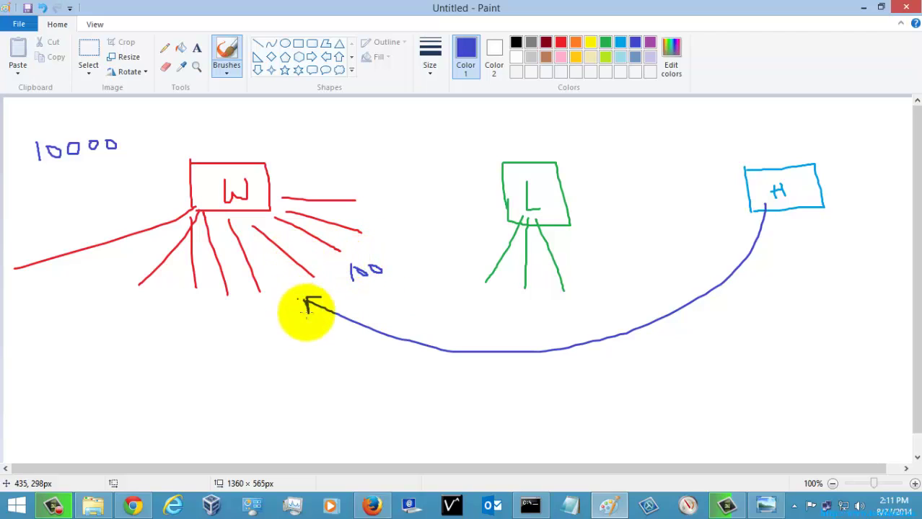
{"action": "mouse_move", "coordinate": [357, 308]}
{"action": "left_mouse_down"}
{"action": "mouse_move", "coordinate": [669, 270]}
{"action": "mouse_move", "coordinate": [729, 229]}
{"action": "left_mouse_up"}
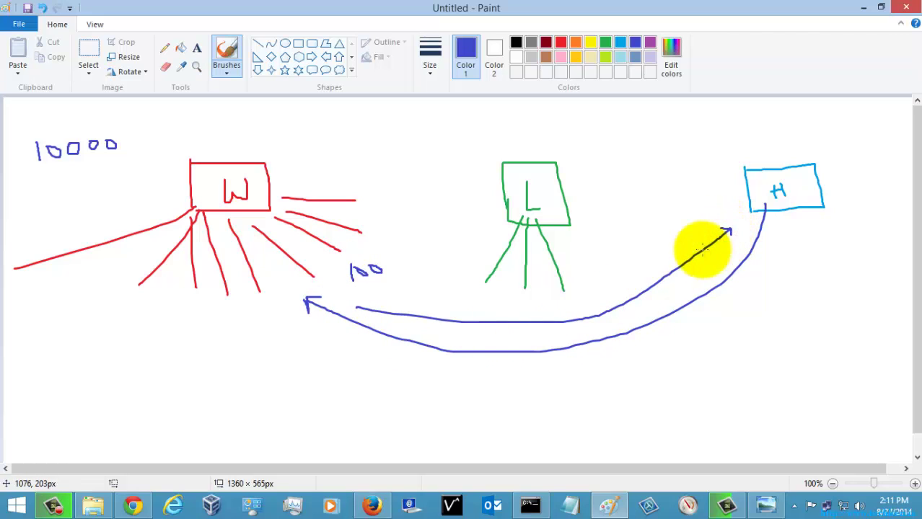